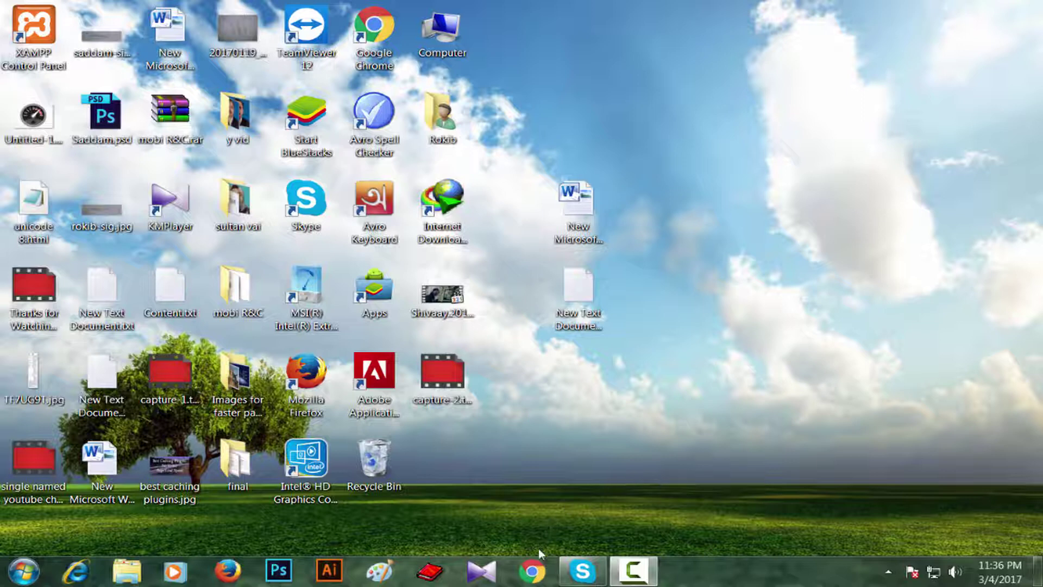
Launch Google Chrome from the taskbar to a blank new tab.
left_click(533, 569)
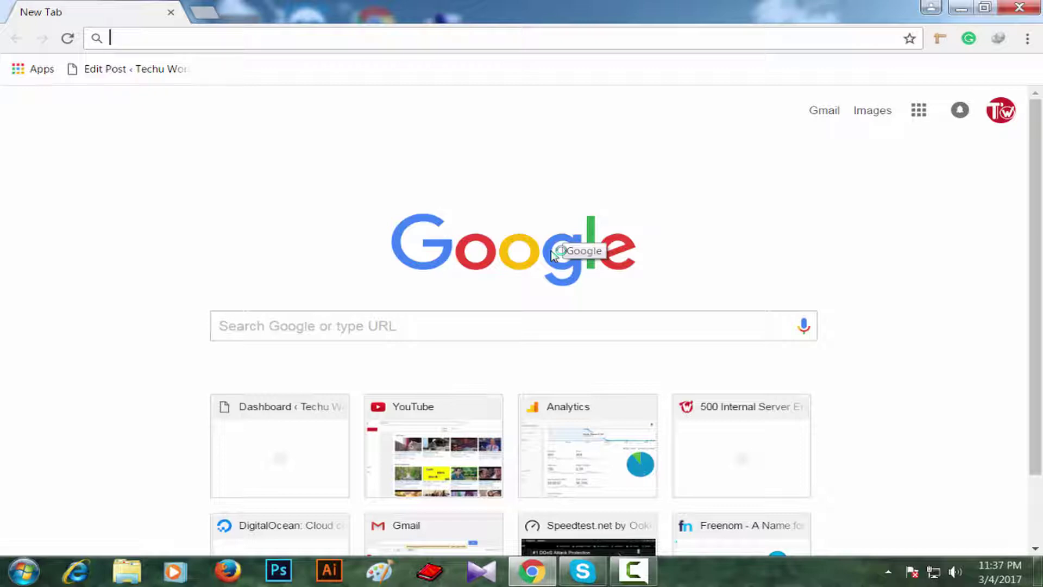
Load techuworld.com and confirm it shows a 500 Internal Server Error.
type("te")
key("Return")
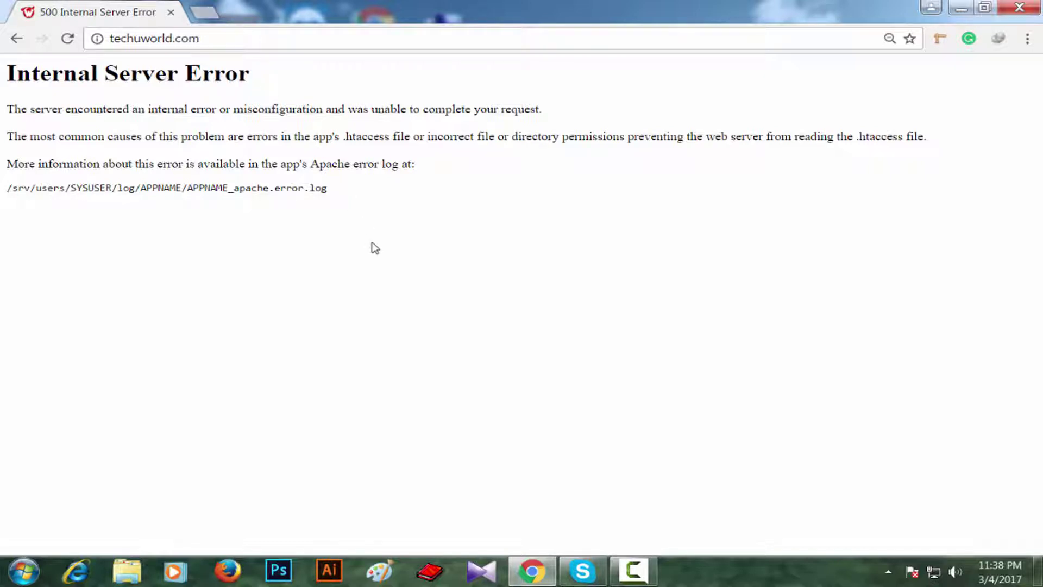
Open cyberduck.io in a new tab and scroll to the Cyberduck for Windows download.
left_click(205, 12)
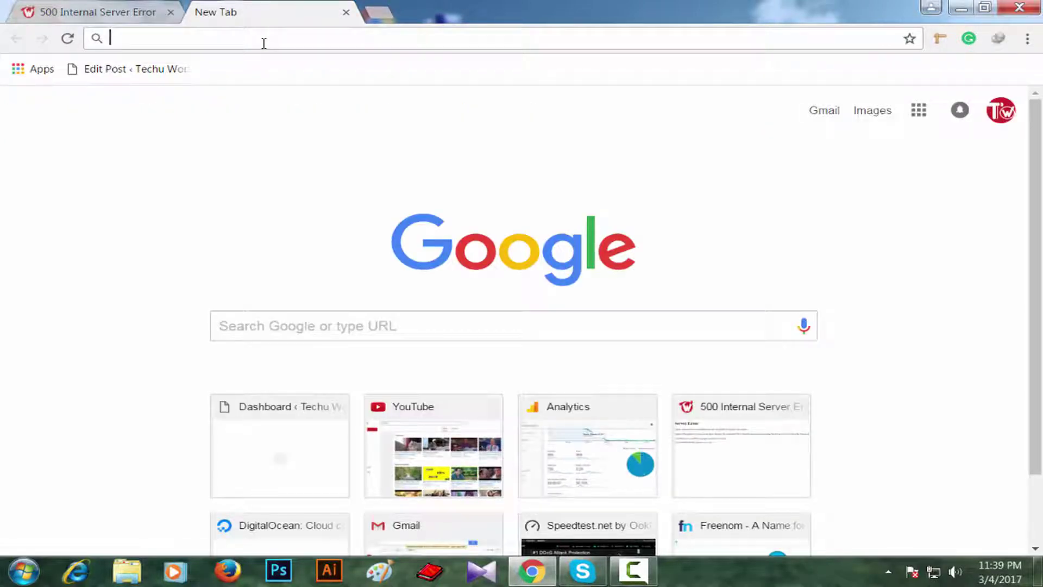
type("cy")
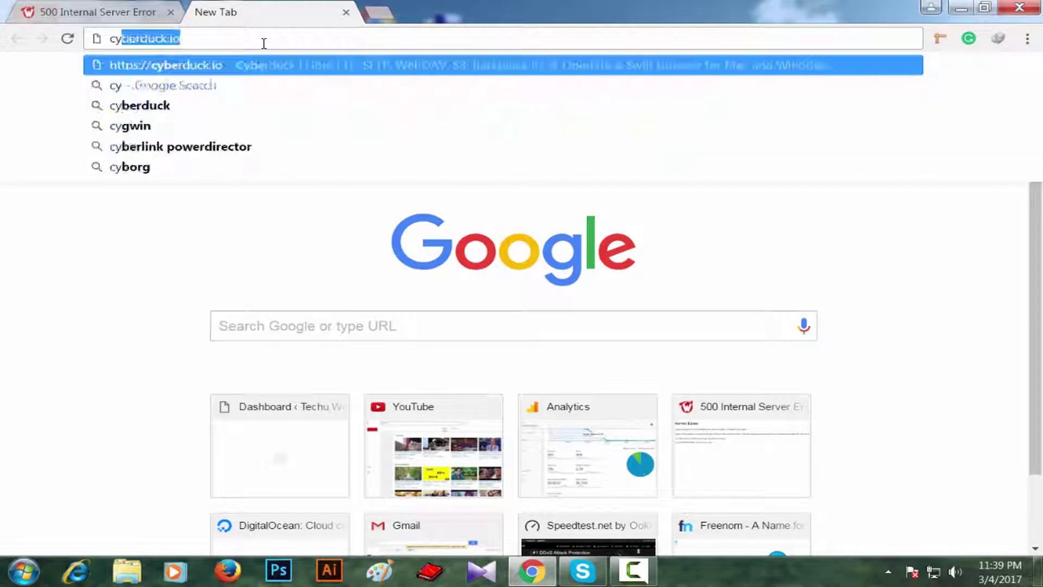
type("ber")
key("Return")
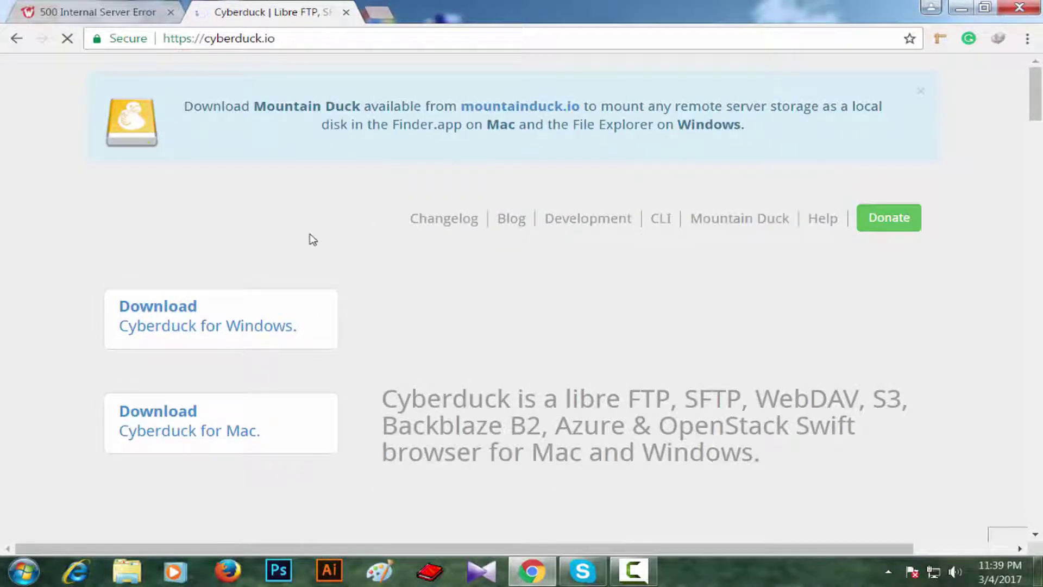
scroll(370, 238, "down", 3)
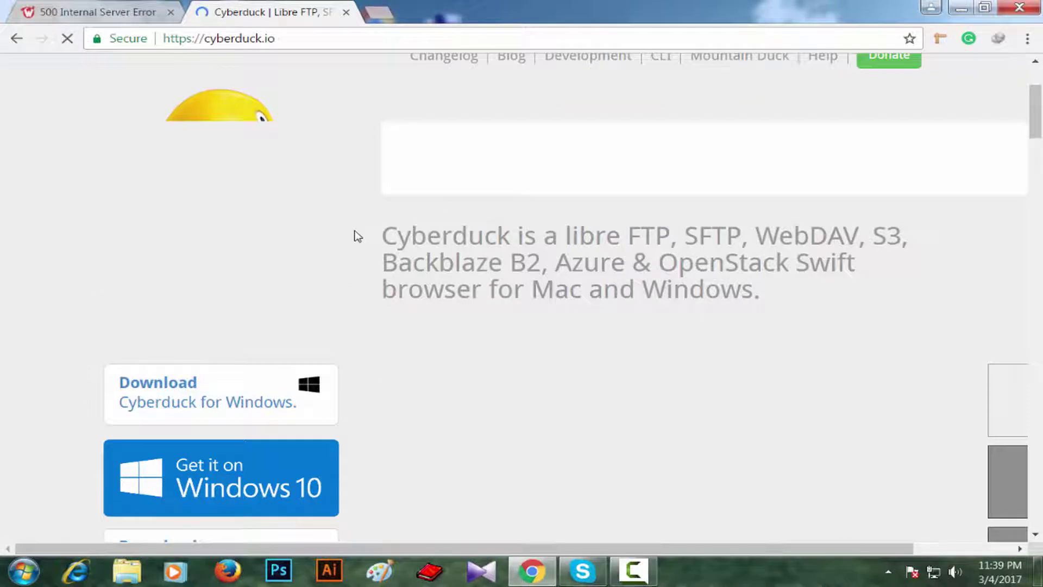
scroll(358, 236, "down", 3)
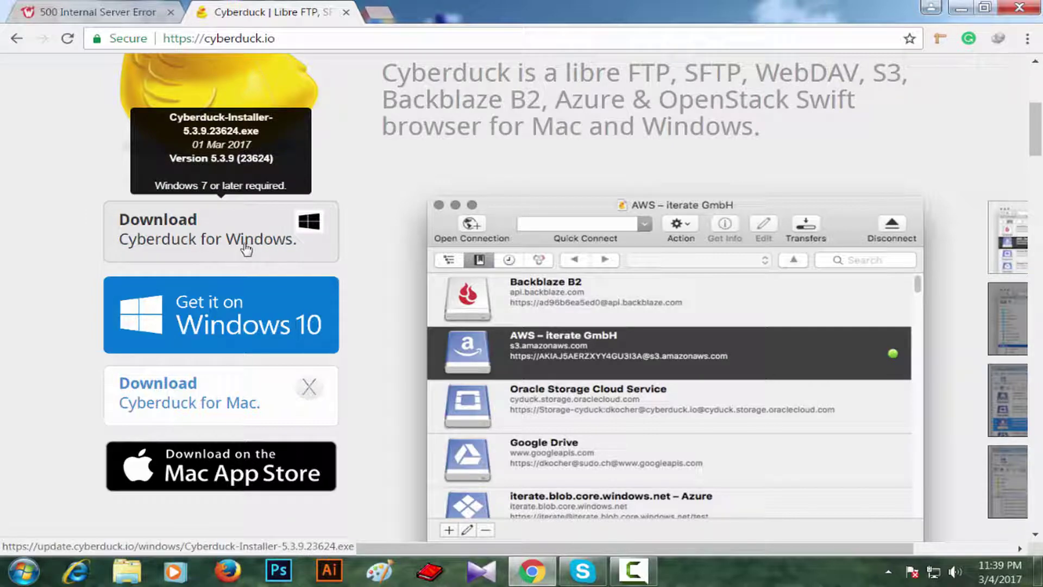
Browse the Downloads folder in File Explorer looking for the Cyberduck installer.
left_click(126, 571)
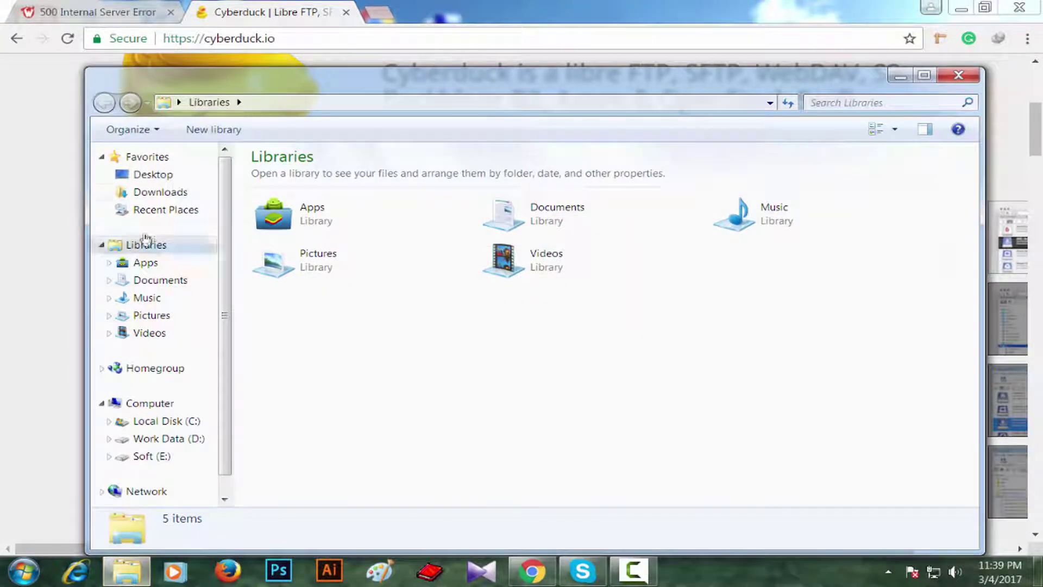
left_click(149, 193)
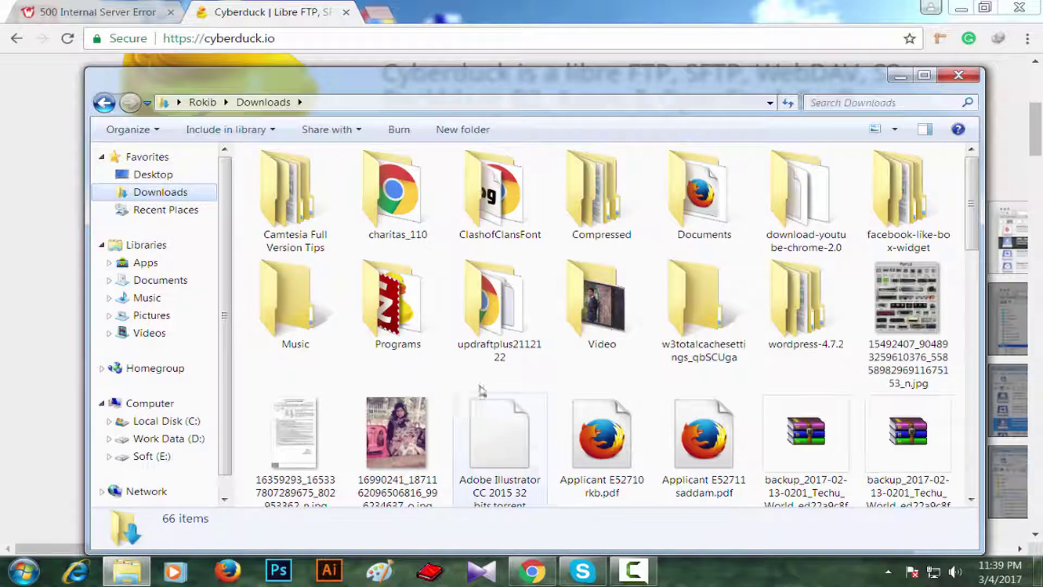
key("c")
key("c")
key("c")
key("c")
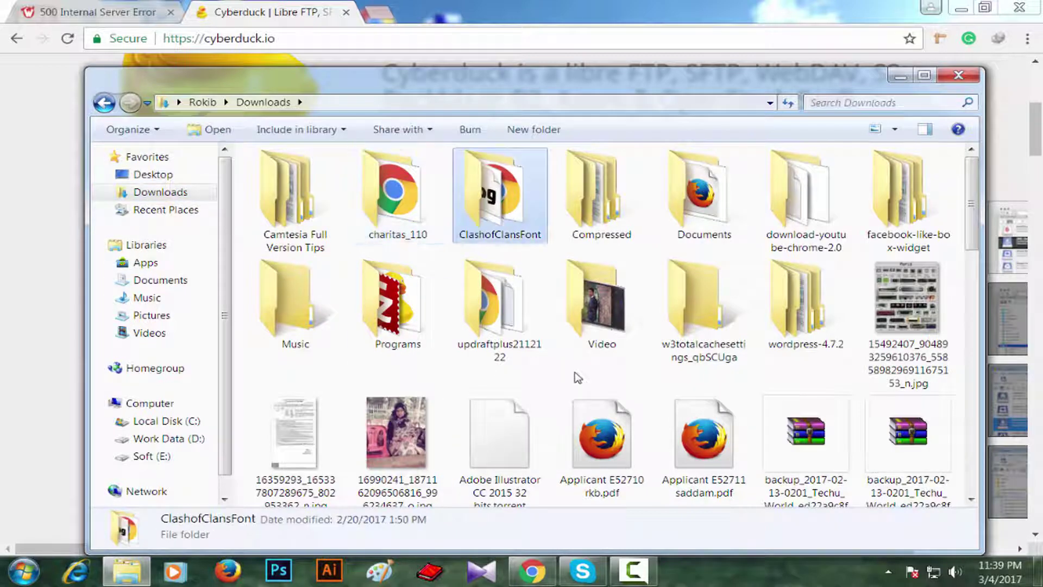
key("c")
key("c")
key("c")
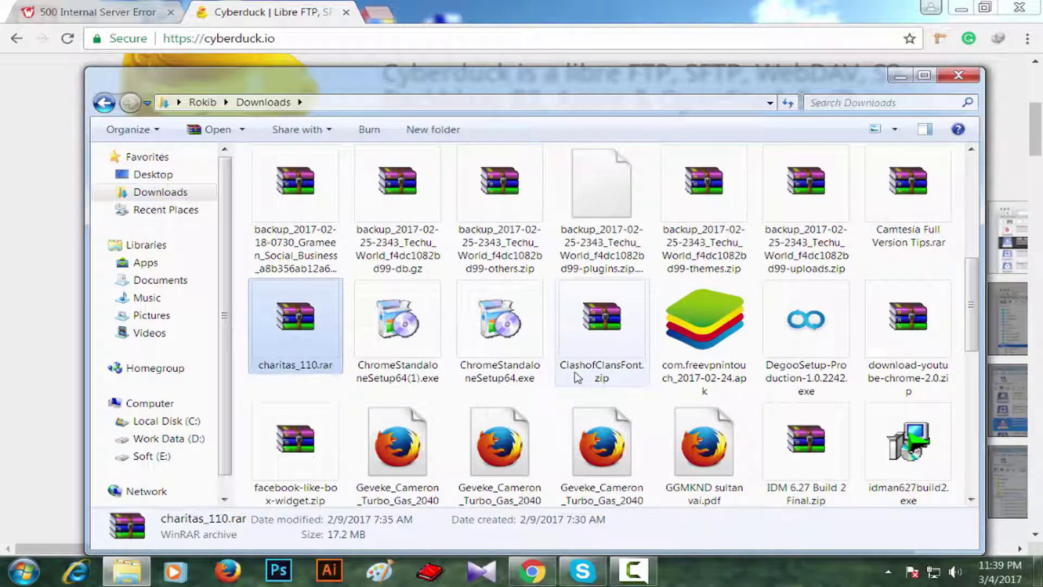
key("c")
key("c")
key("c")
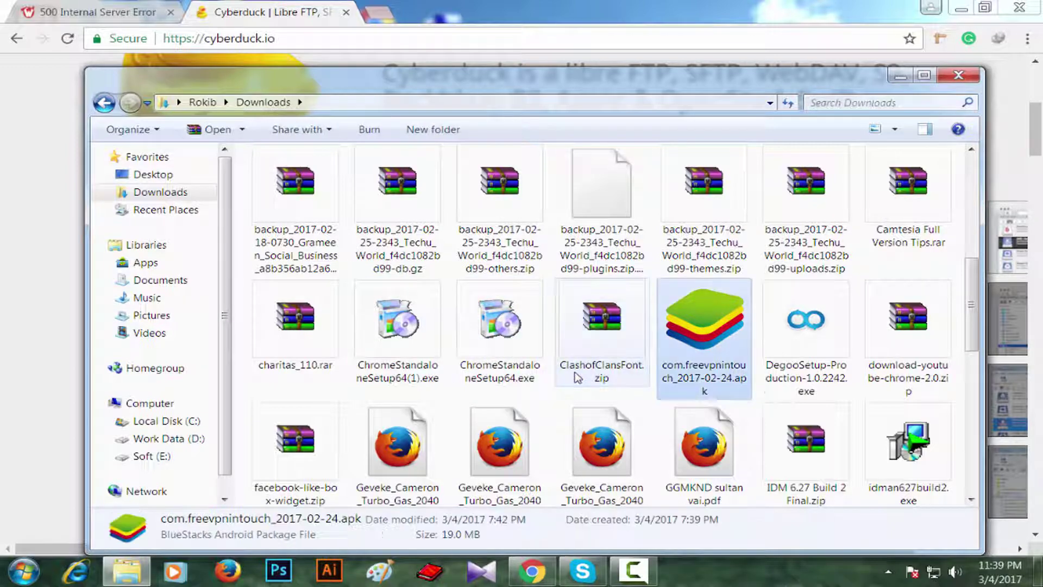
Use Internet Download Manager's Open folder to reveal Cyberduck-Installer-5.3.9.23624.exe in Downloads\Programs.
left_click(888, 572)
double_click(858, 493)
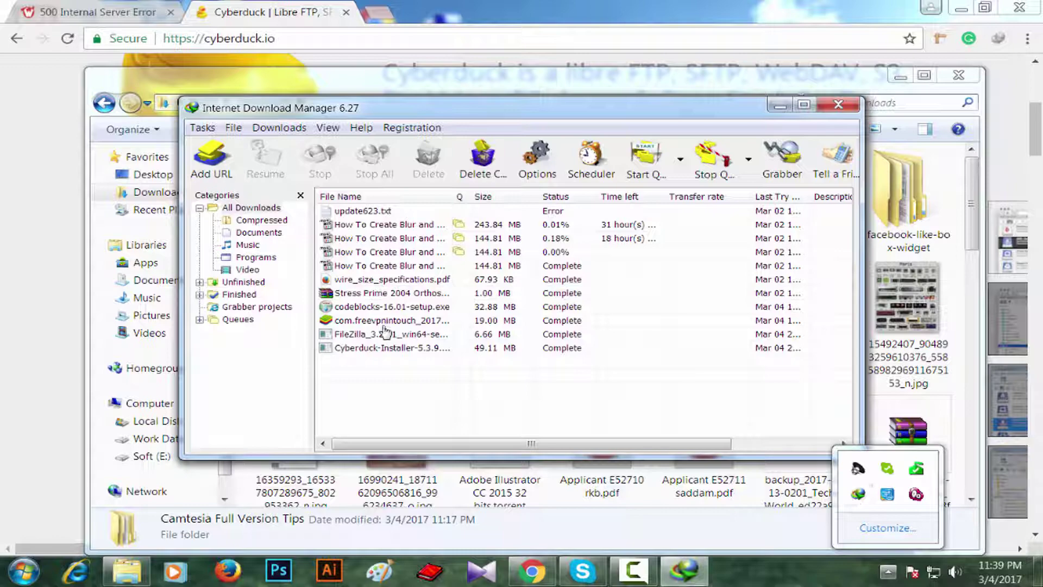
left_click(375, 349)
right_click(375, 350)
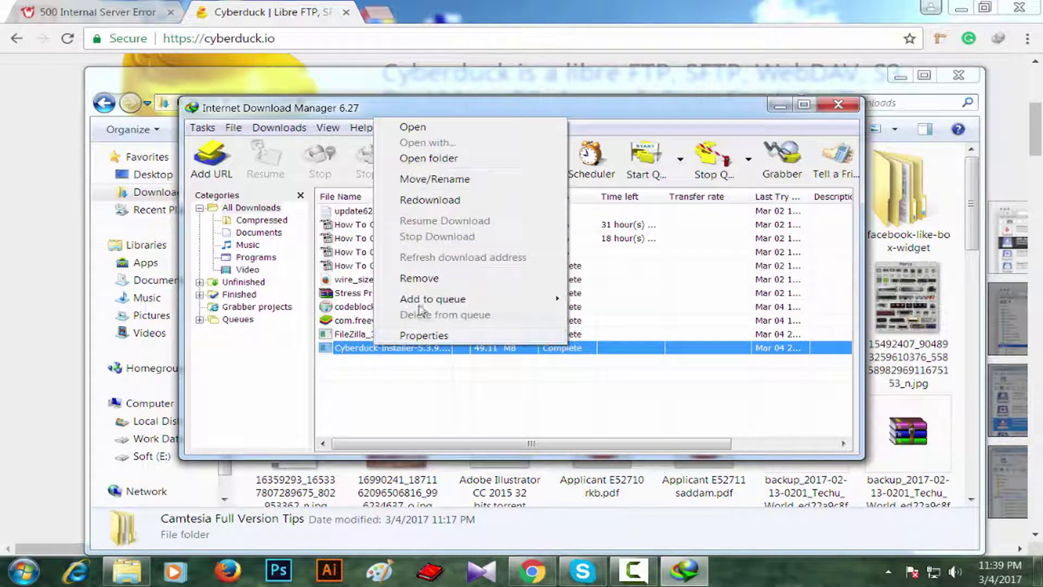
left_click(418, 158)
right_click(348, 128)
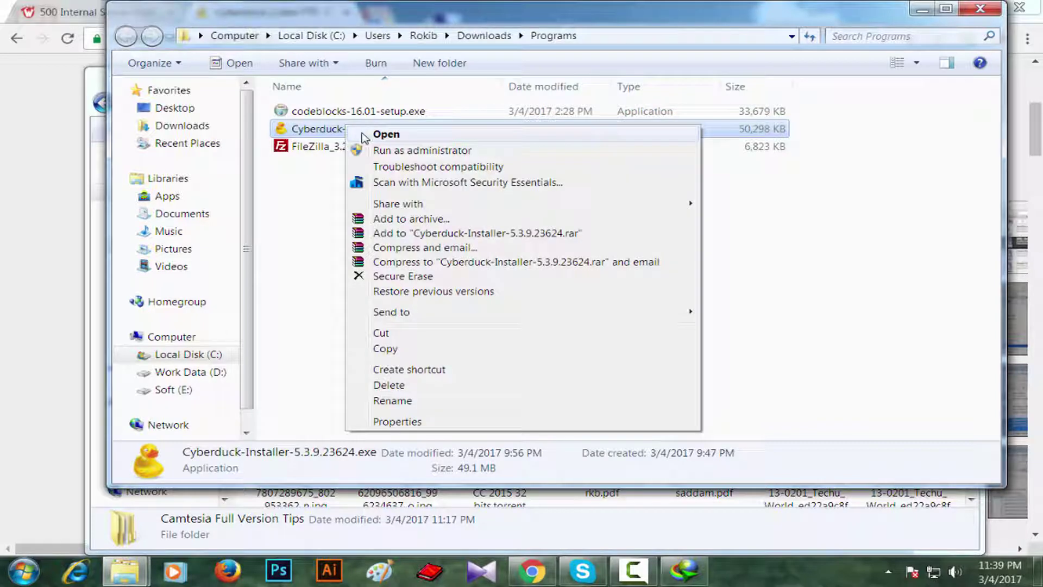
Run the Cyberduck installer to Installation Successfully Completed and close it.
left_click(443, 140)
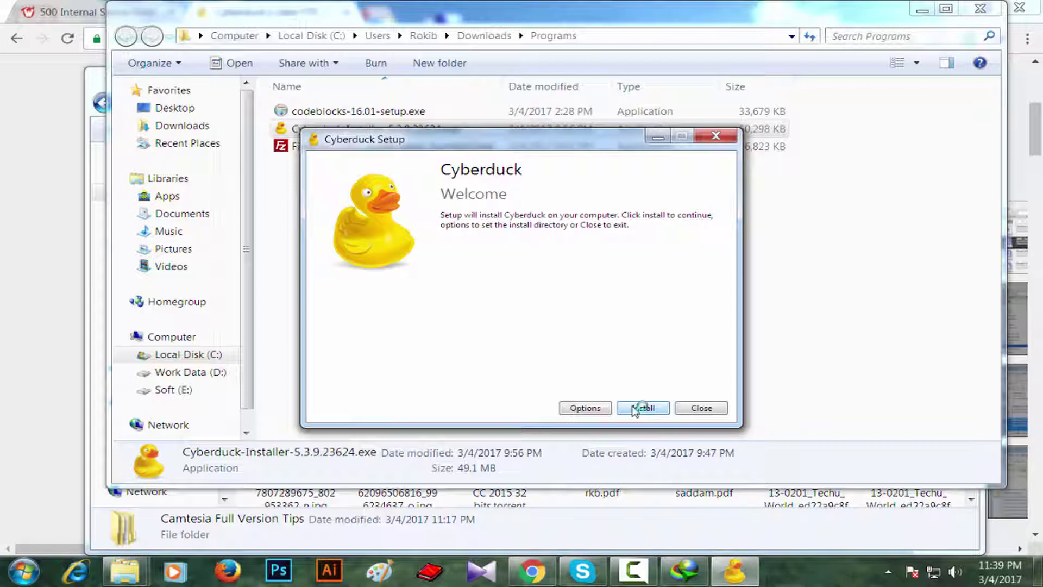
left_click(636, 409)
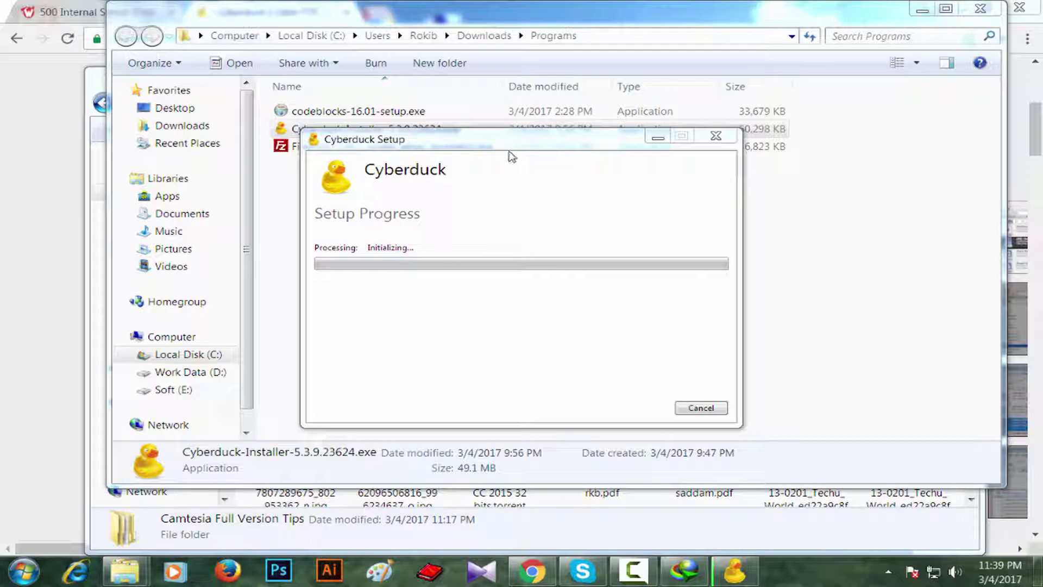
left_click_drag(503, 143, 487, 177)
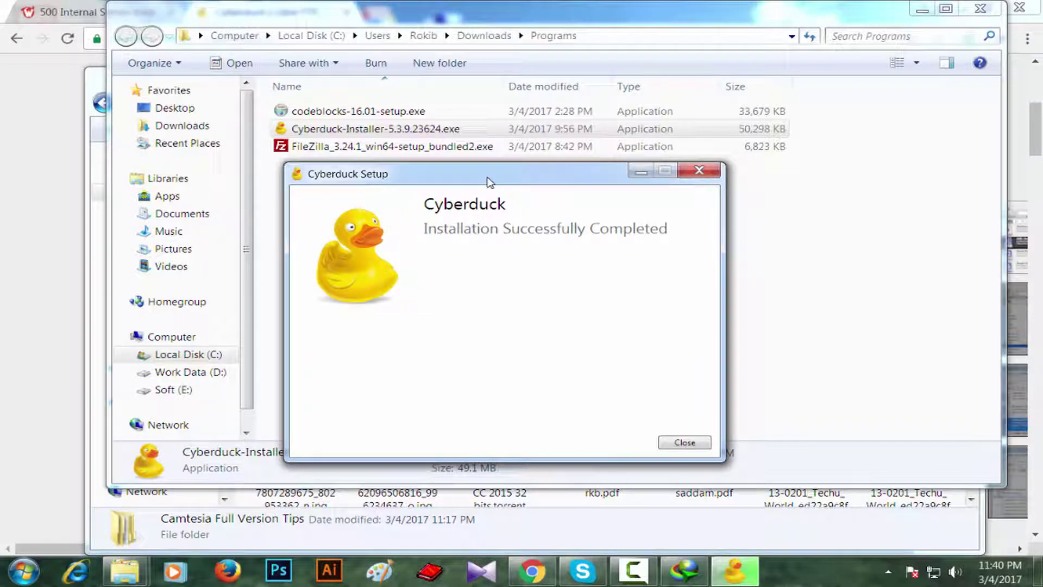
left_click(680, 441)
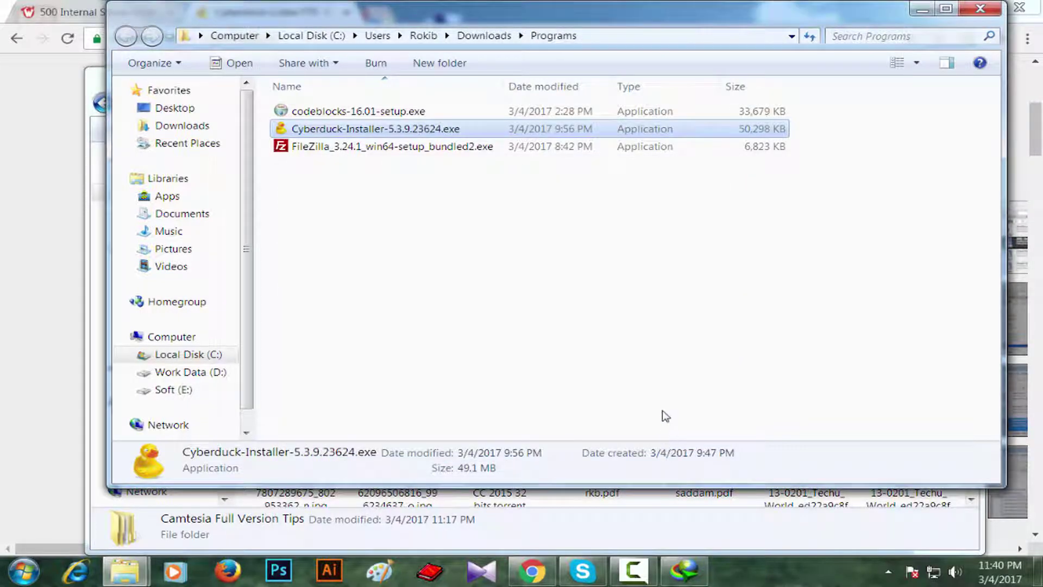
Launch Cyberduck by searching 'cyber' in the Start menu.
left_click(11, 581)
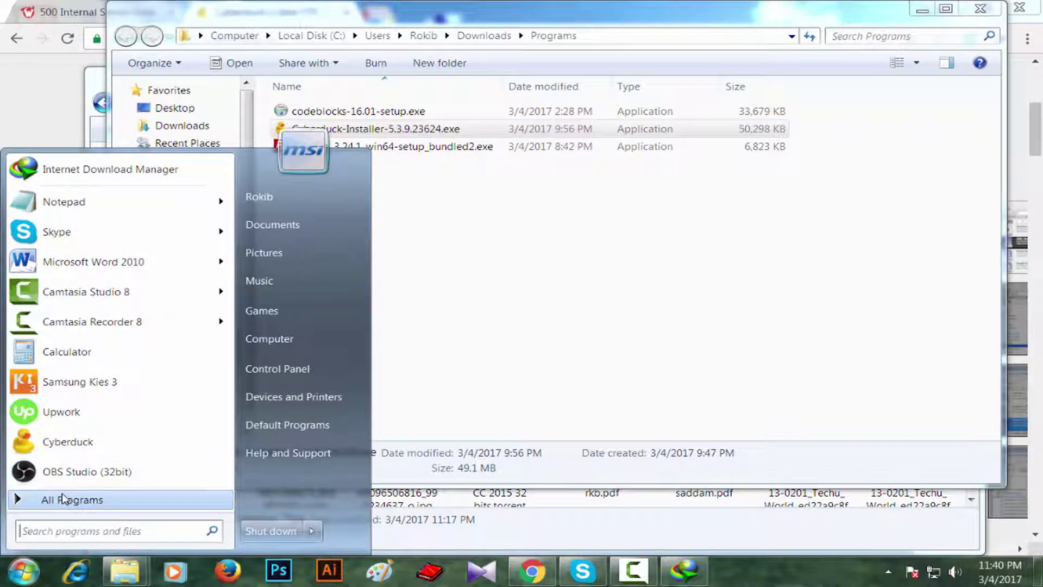
type("cyber")
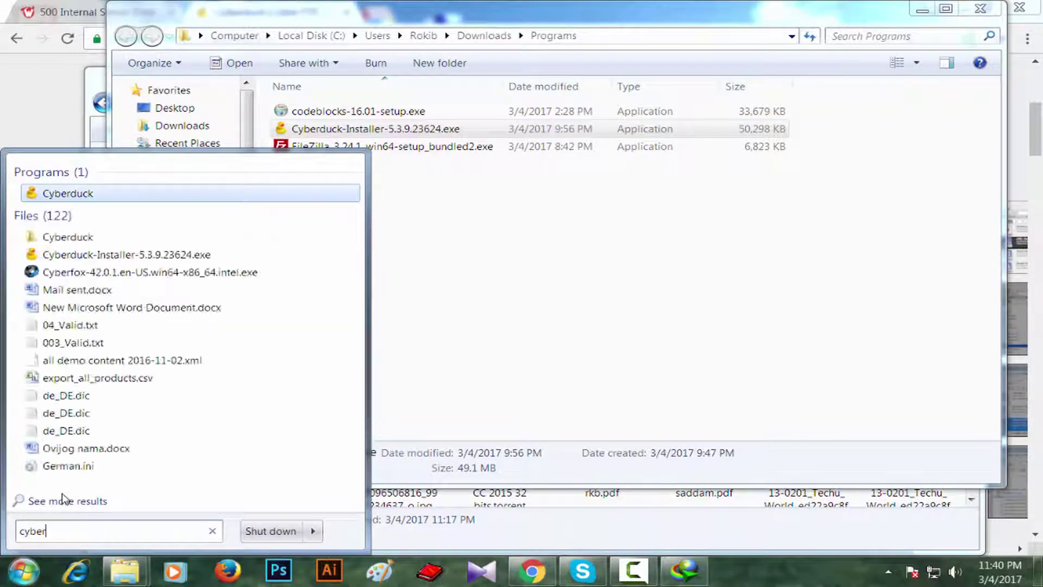
key("Return")
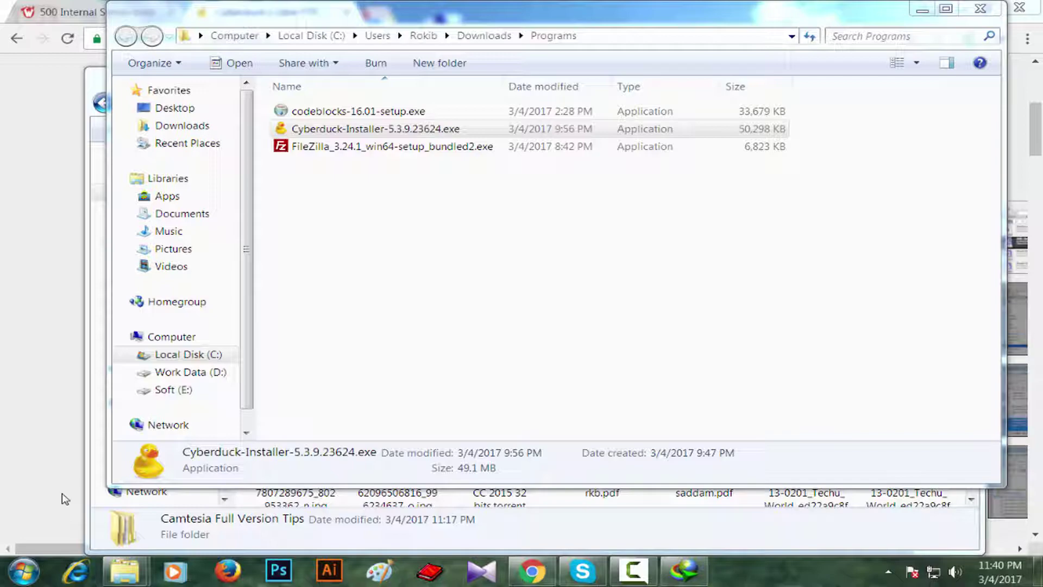
Close the Programs folder and, in Cyberduck, open the Edit menu toward Preferences.
left_click(980, 8)
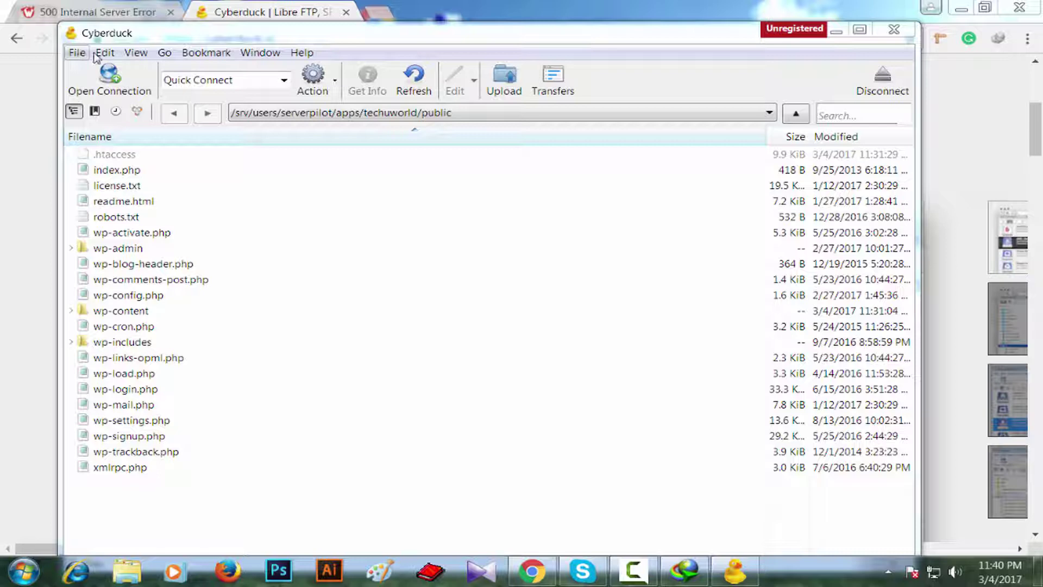
left_click(76, 53)
mouse_move(106, 53)
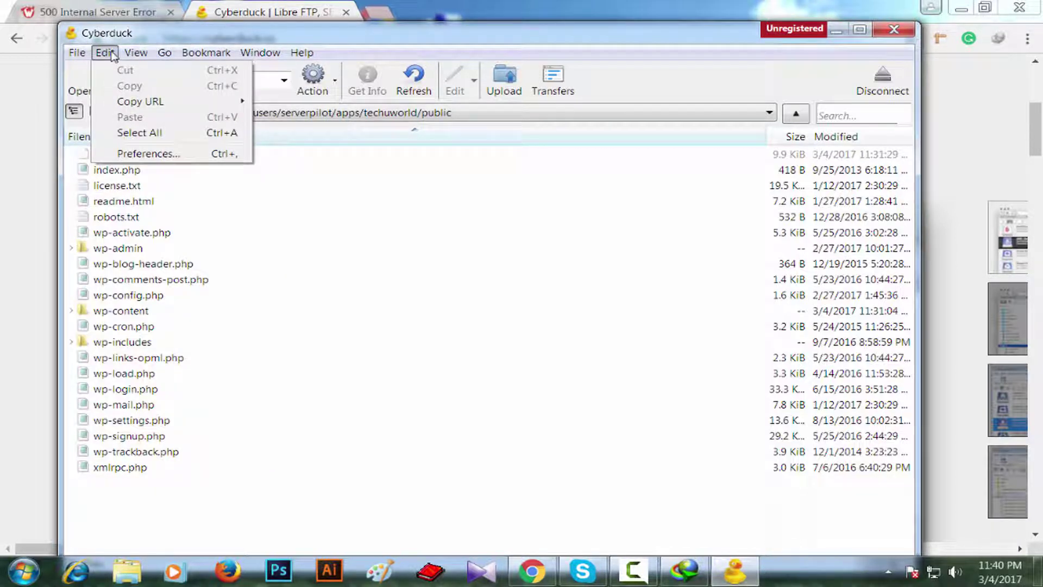
left_click(167, 41)
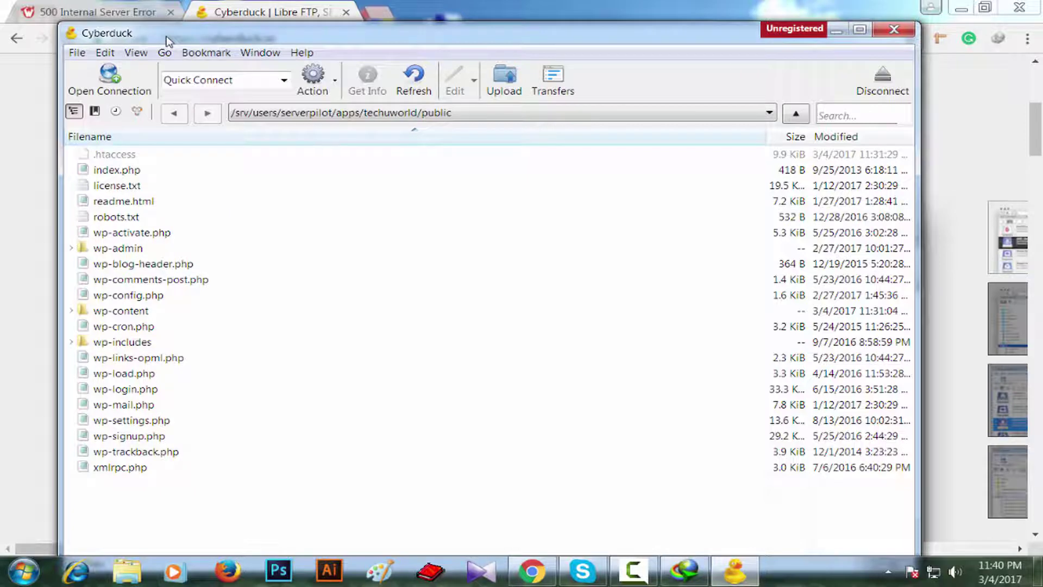
left_click(106, 53)
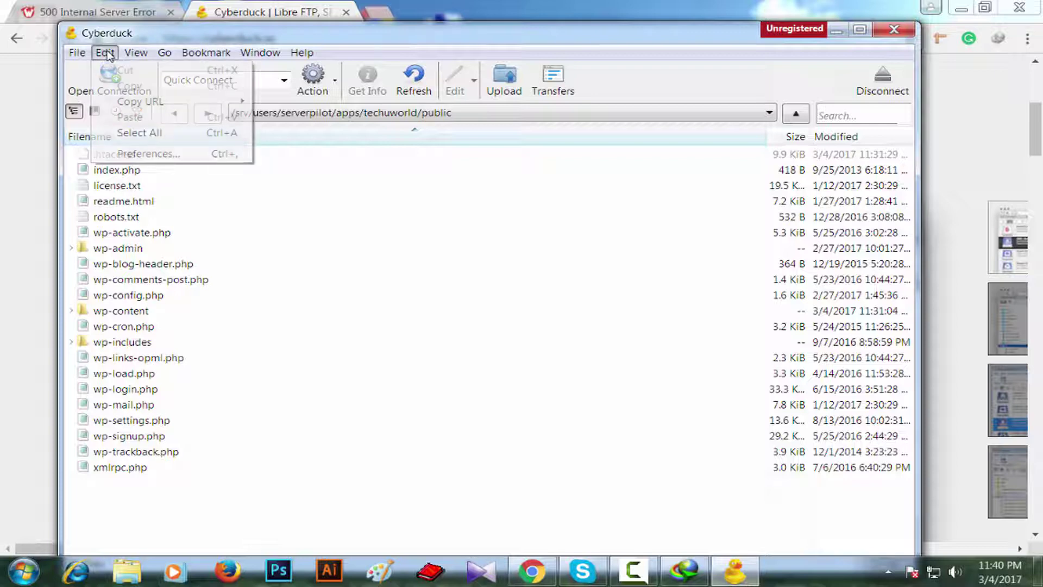
Open Cyberduck Preferences and check that Use Keychain is enabled.
left_click(145, 154)
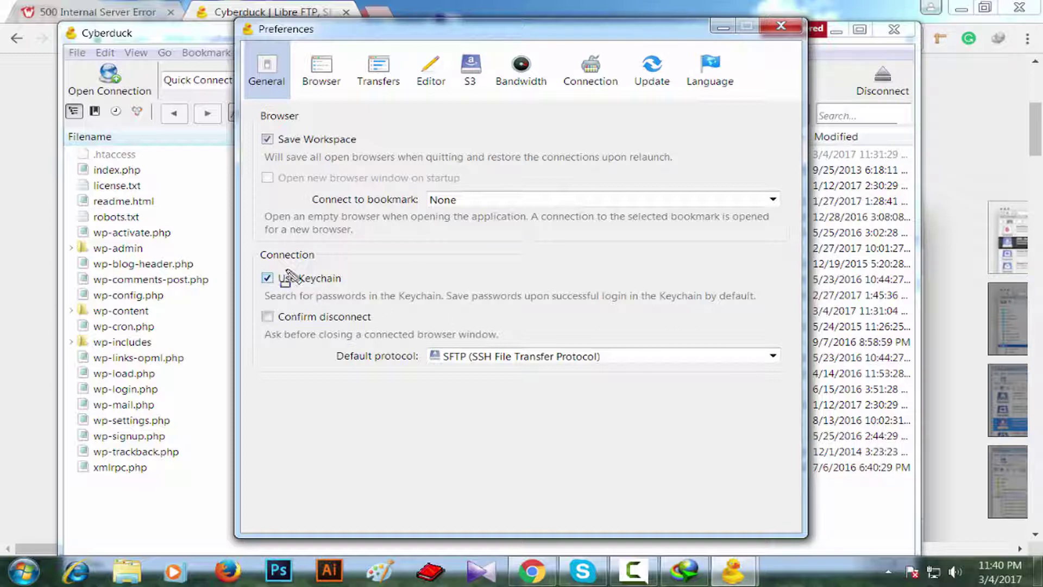
left_click_drag(246, 264, 282, 290)
left_click_drag(379, 265, 249, 297)
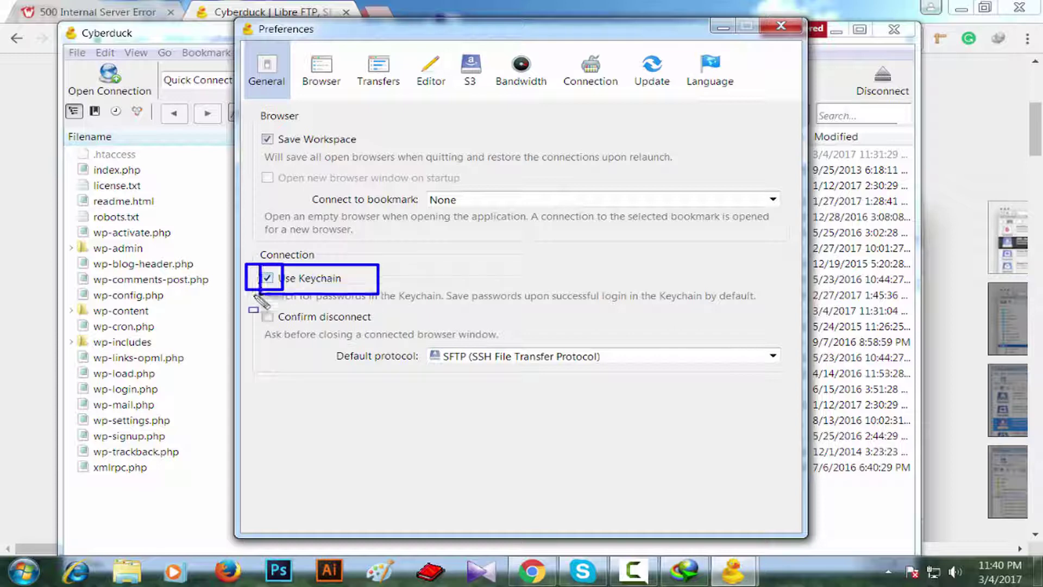
key("Escape")
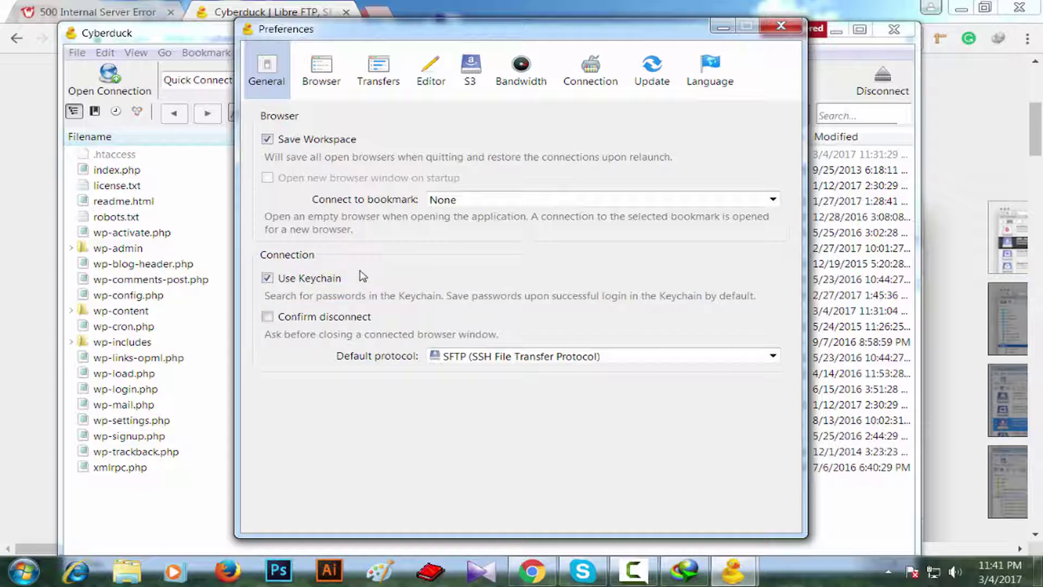
left_click_drag(369, 260, 241, 293)
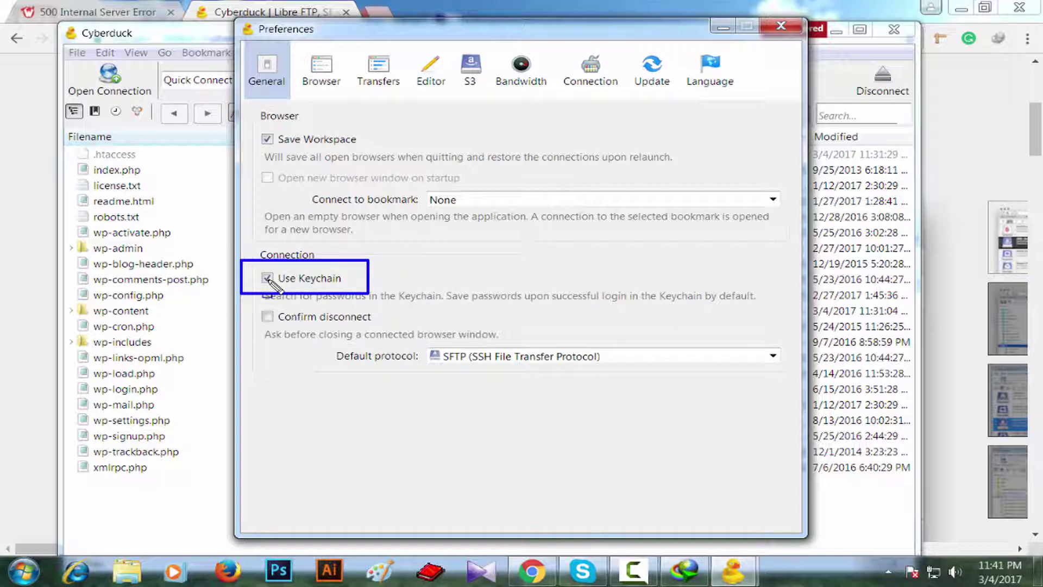
key("Escape")
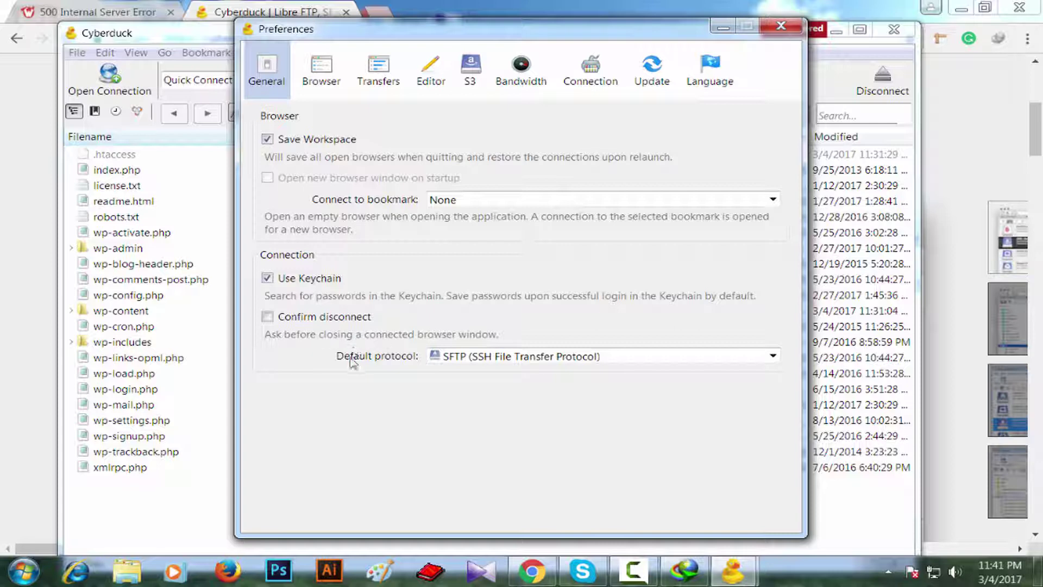
Keep SFTP as the default protocol and confirm Browser settings show hidden files.
left_click(712, 358)
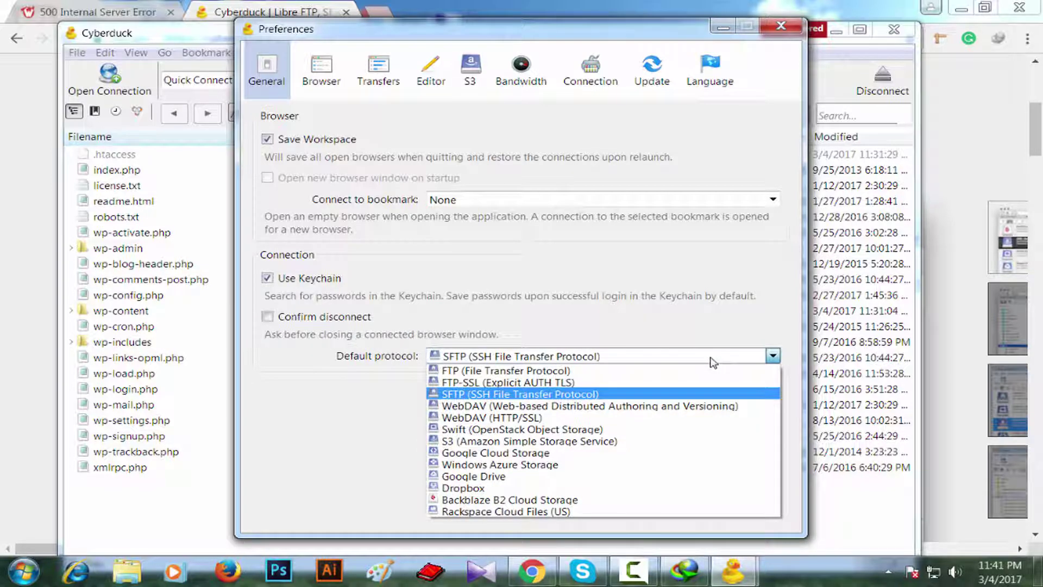
left_click(591, 397)
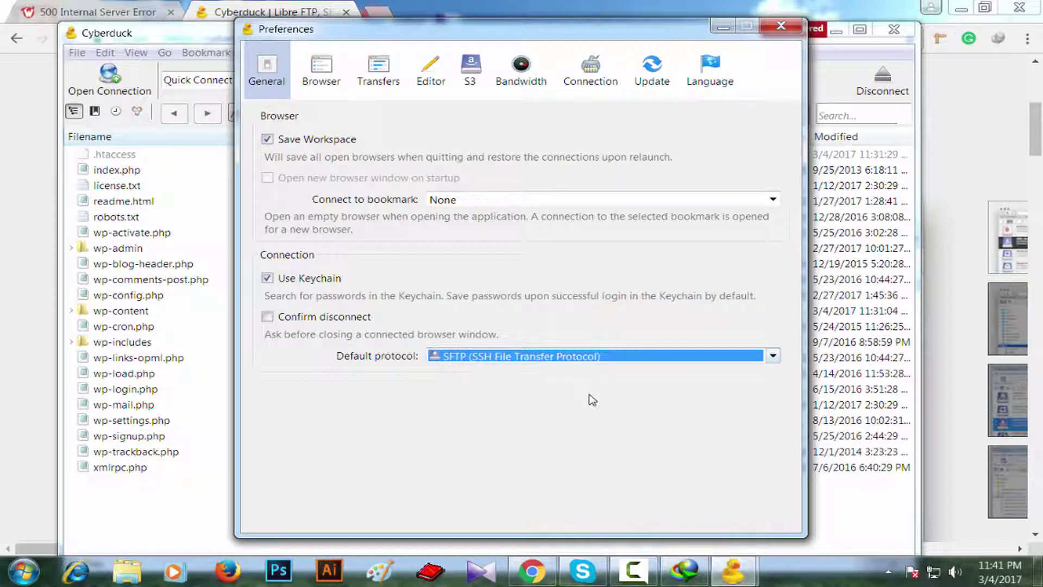
left_click(328, 90)
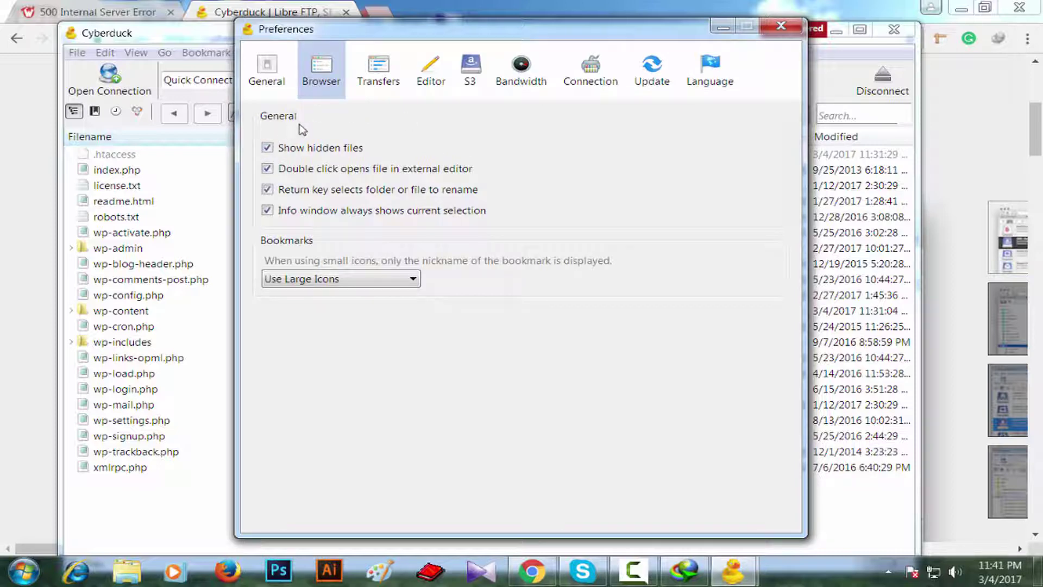
left_click_drag(289, 125, 251, 232)
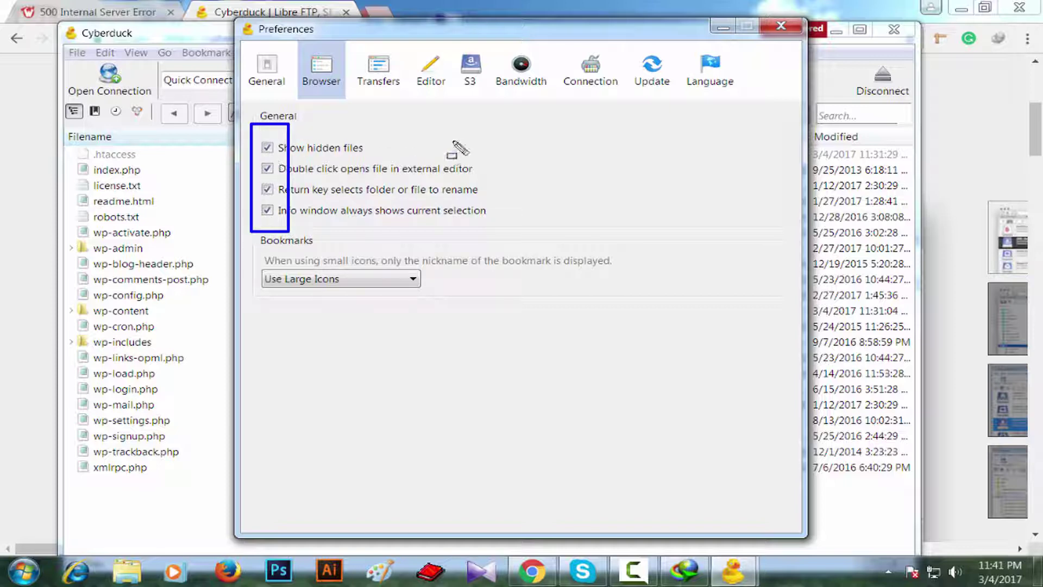
key("Escape")
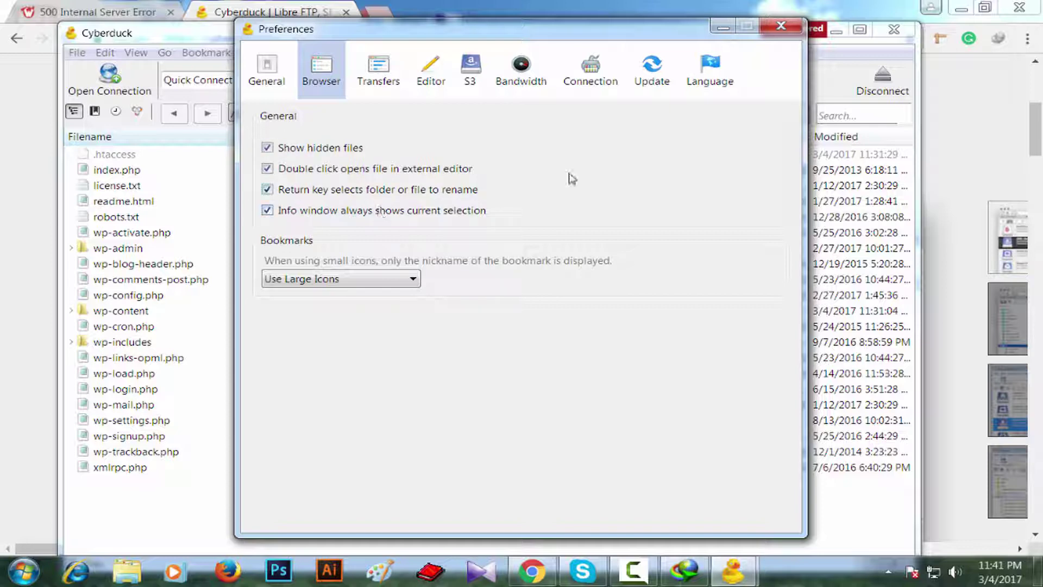
Close Preferences and start a new Open Connection form, returning to Chrome.
left_click(782, 27)
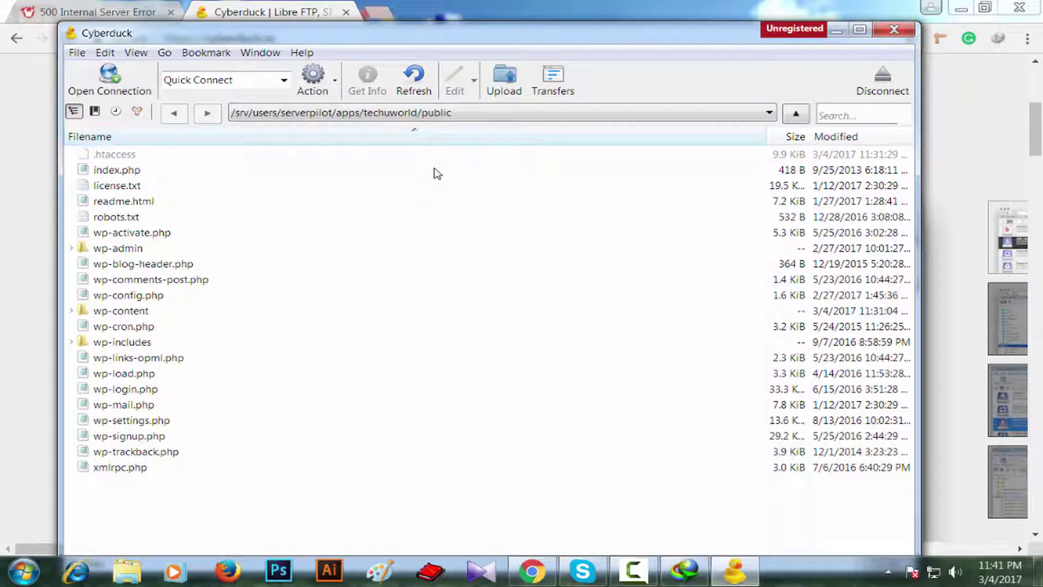
left_click(110, 81)
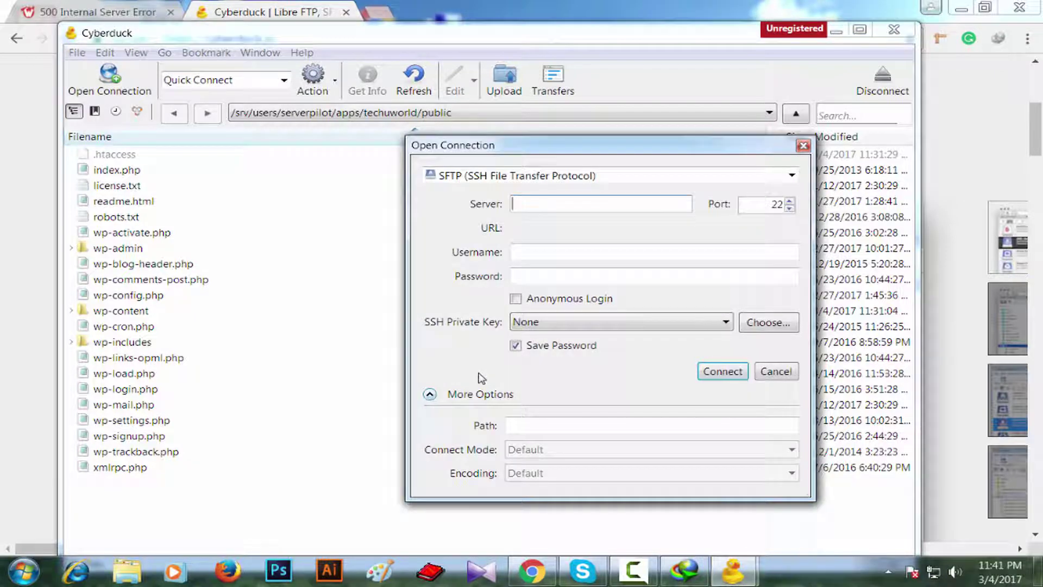
left_click(338, 6)
left_click(370, 38)
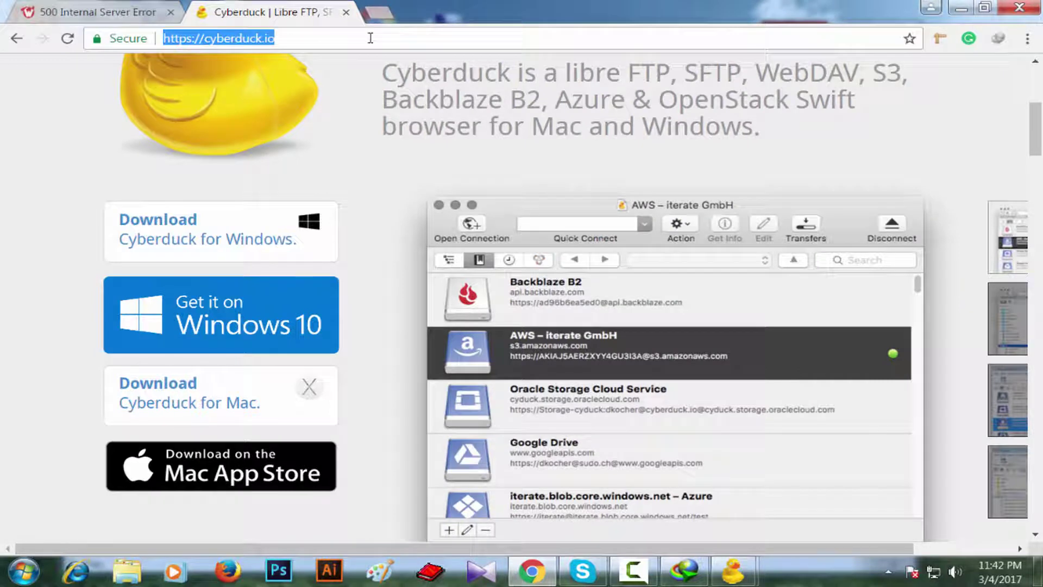
type("a")
key("BackSpace")
key("BackSpace")
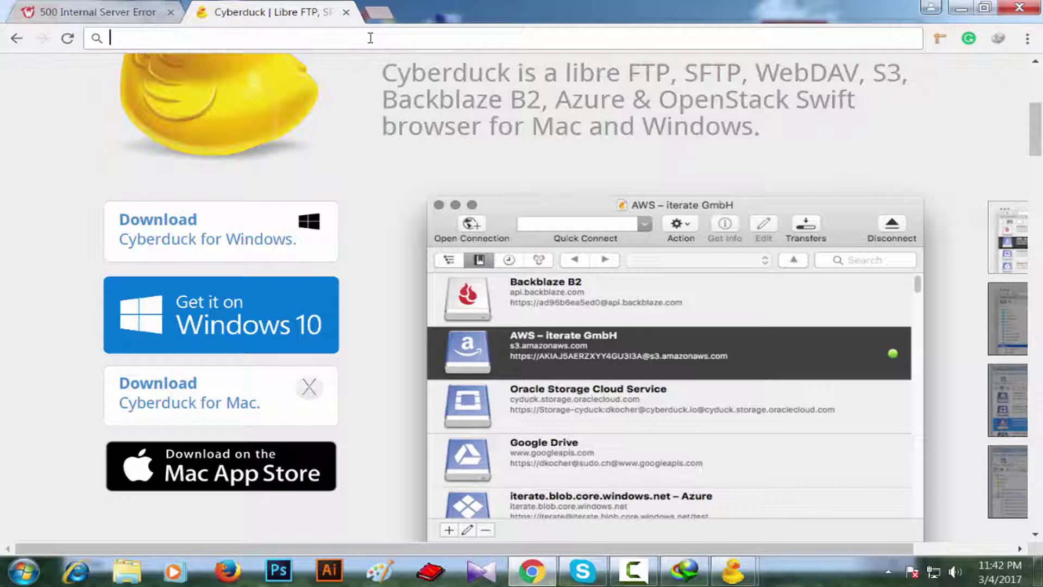
type("ser")
key("BackSpace")
key("BackSpace")
key("BackSpace")
key("BackSpace")
type("digitalocean.com")
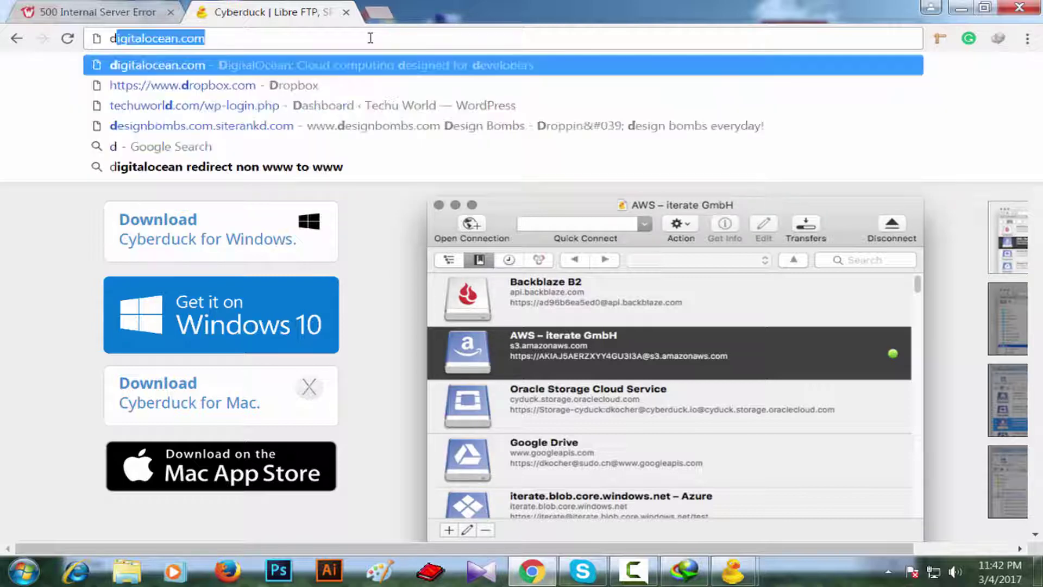
key("Return")
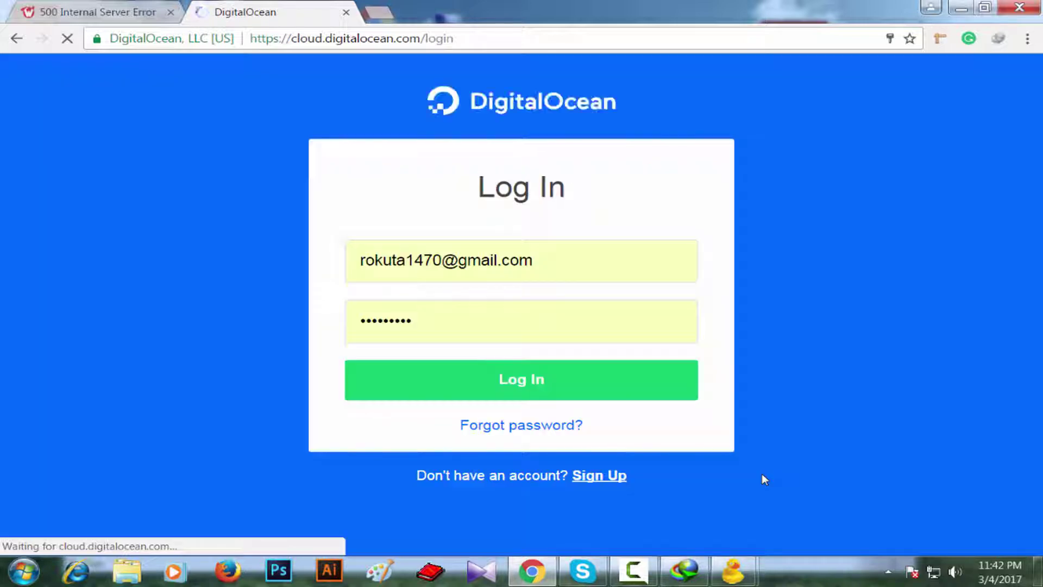
mouse_move(718, 573)
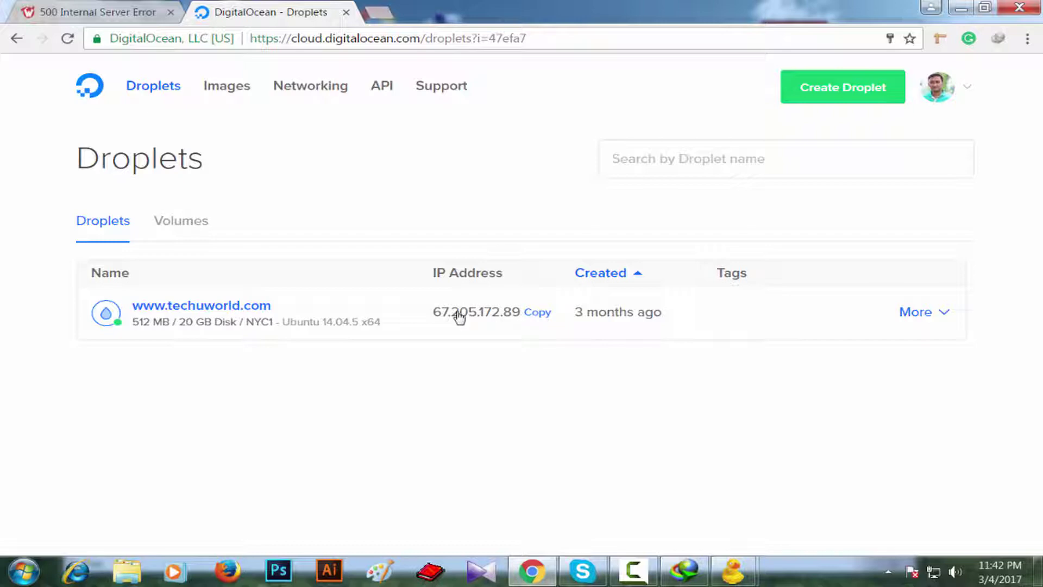
Paste 67.205.172.89 as the server in Cyberduck's connection form, keeping port 22.
left_click(831, 478)
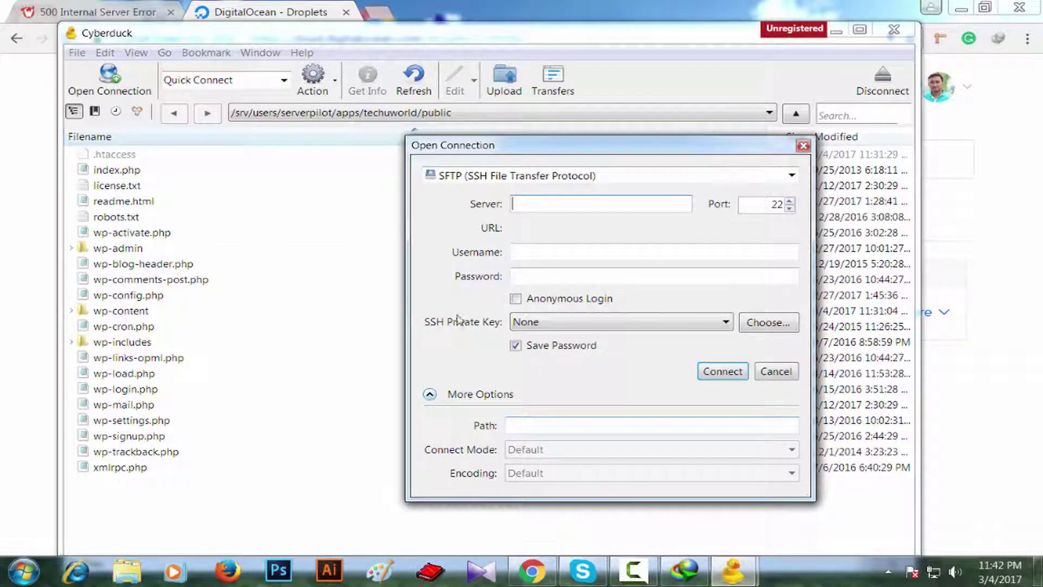
left_click(565, 209)
type("67.205.172.89")
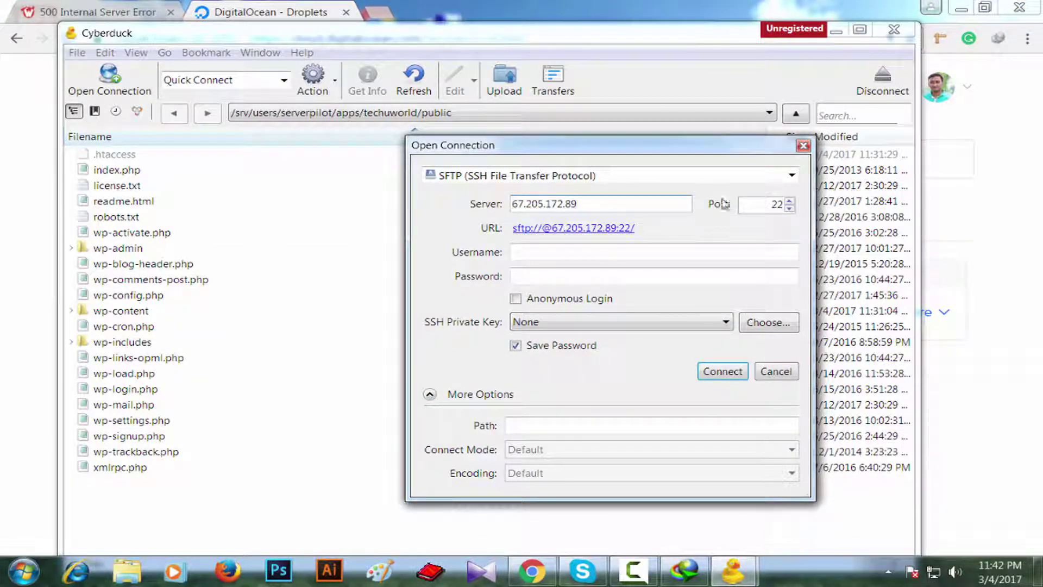
double_click(782, 203)
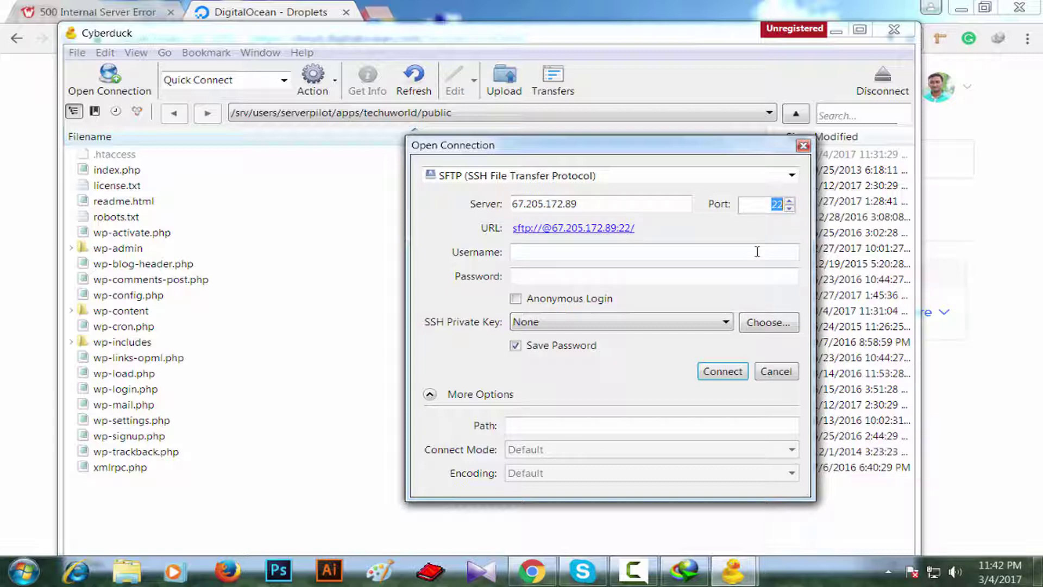
left_click(681, 252)
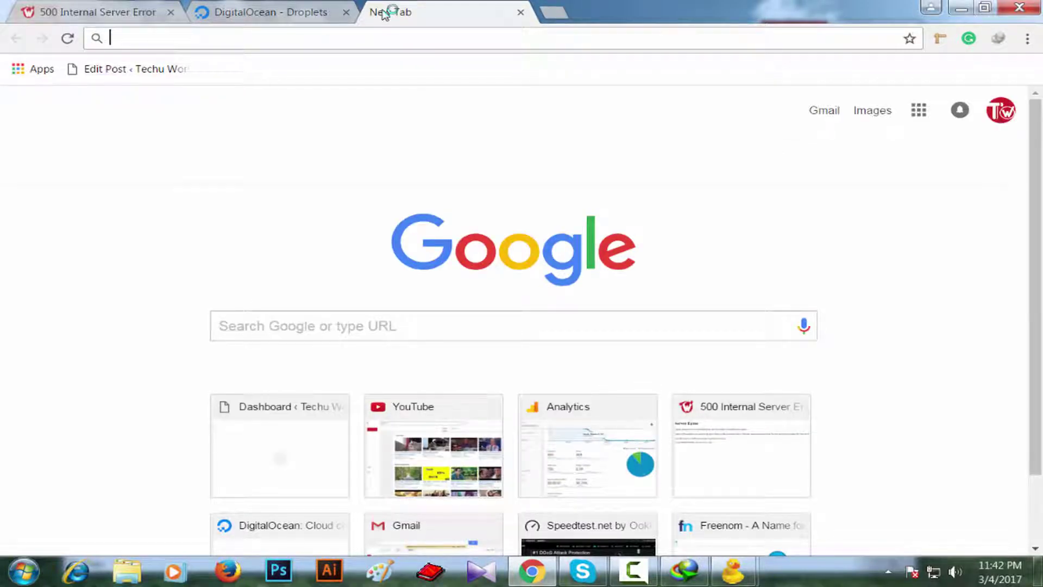
Sign in to ServerPilot and copy the techuworld app's system user 'serverpilot' for Cyberduck.
type("serverpilot.io/#login")
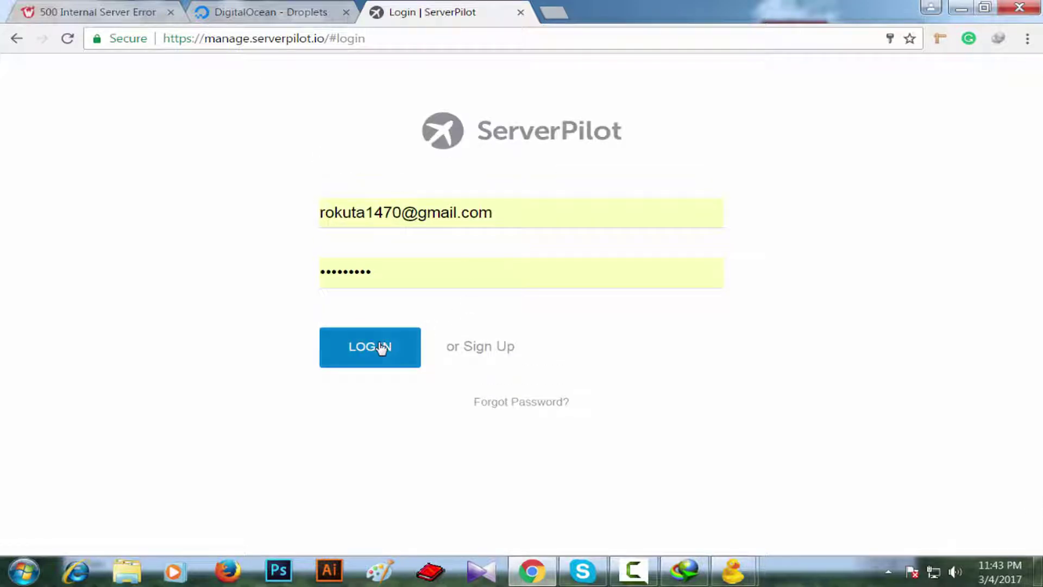
left_click(381, 348)
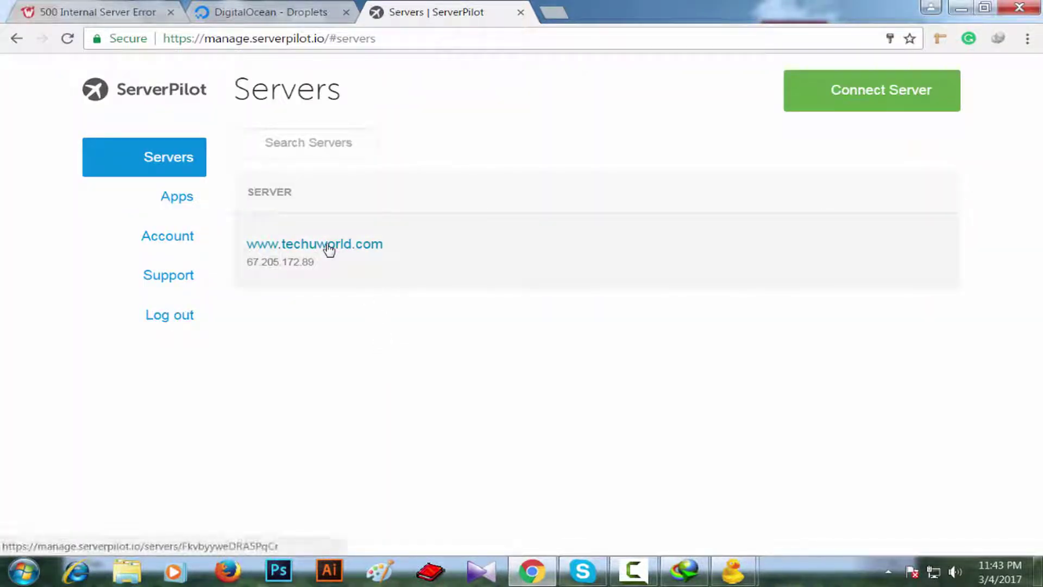
left_click(328, 249)
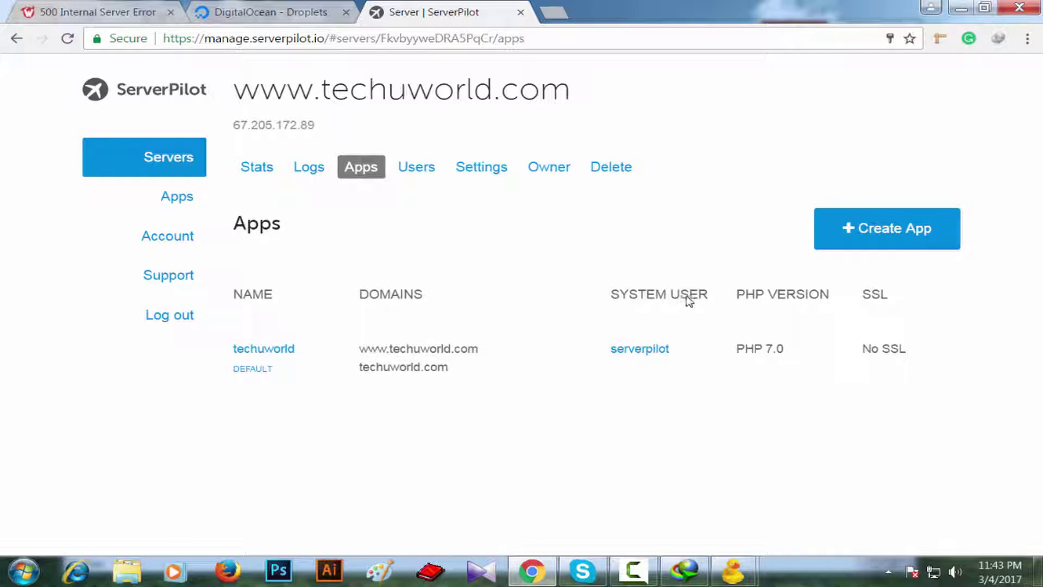
left_click_drag(680, 349, 612, 349)
key("ctrl+c")
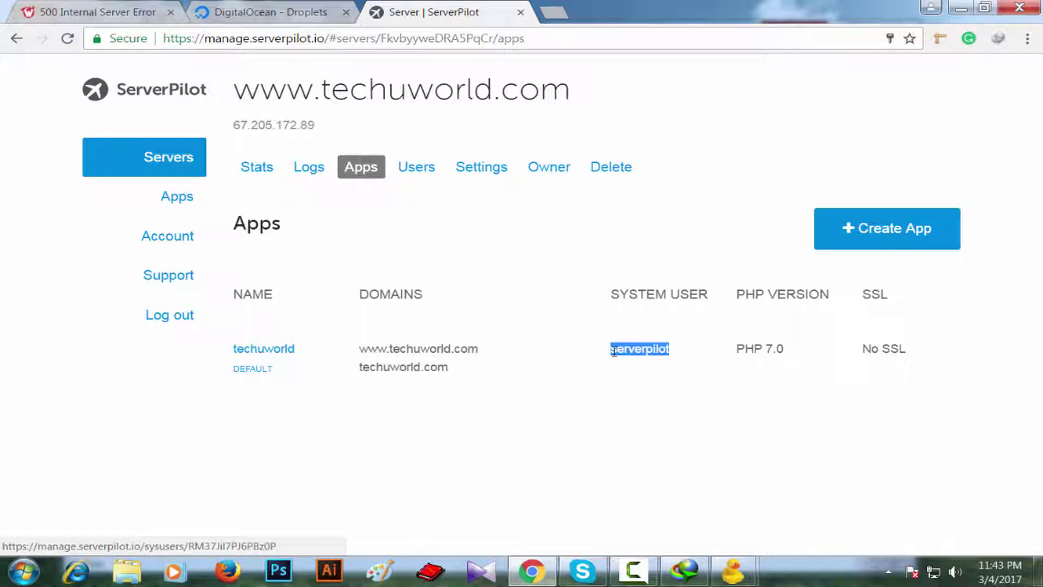
left_click(733, 571)
left_click(766, 515)
Log in to 67.205.172.89 over SFTP as serverpilot with the account password.
key("ctrl+v")
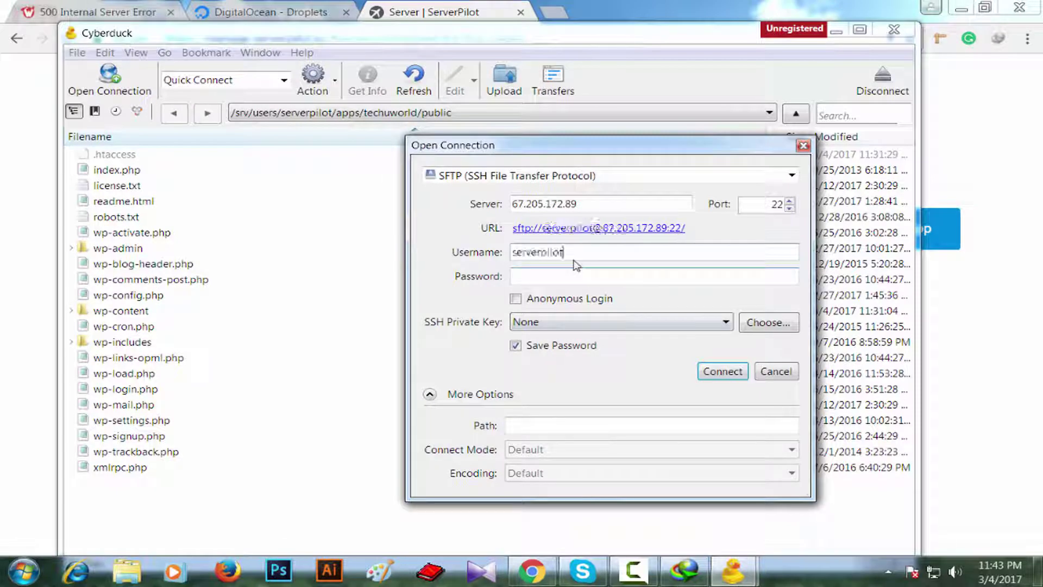
left_click(571, 274)
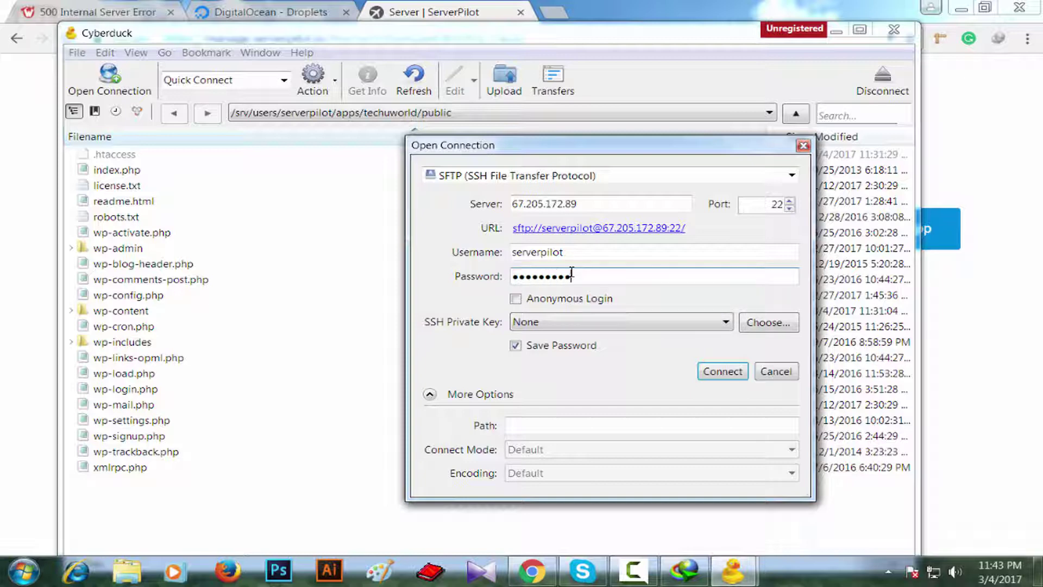
key("ctrl+a")
type("**")
left_click(722, 372)
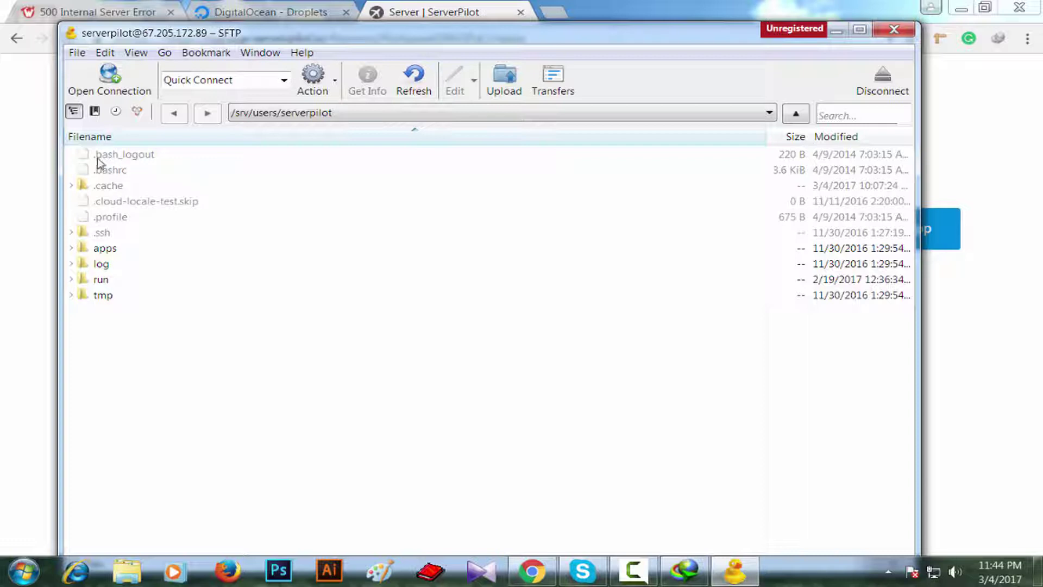
left_click(115, 157)
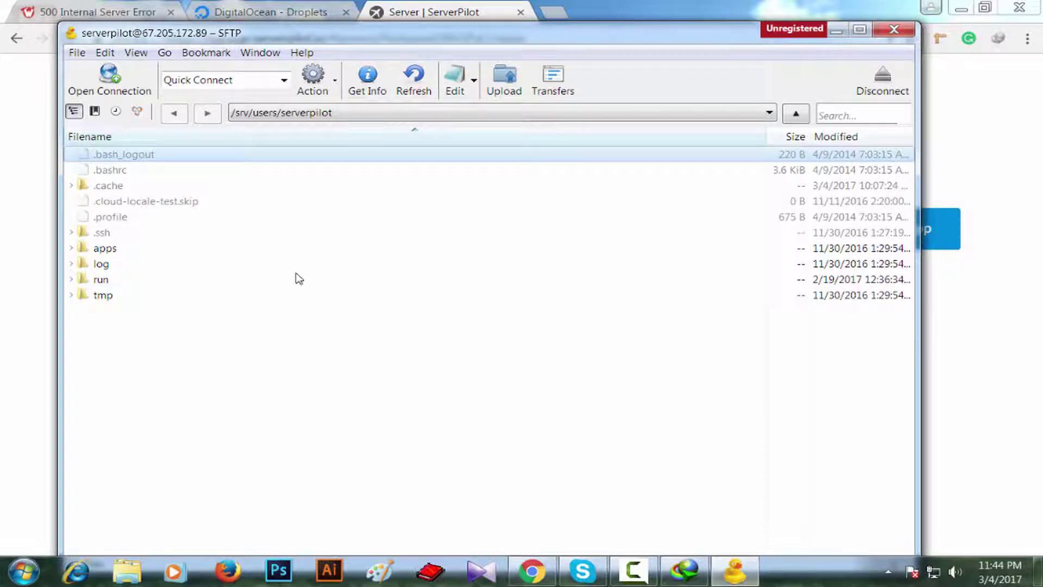
left_click_drag(247, 156, 223, 278)
left_click_drag(274, 198, 68, 229)
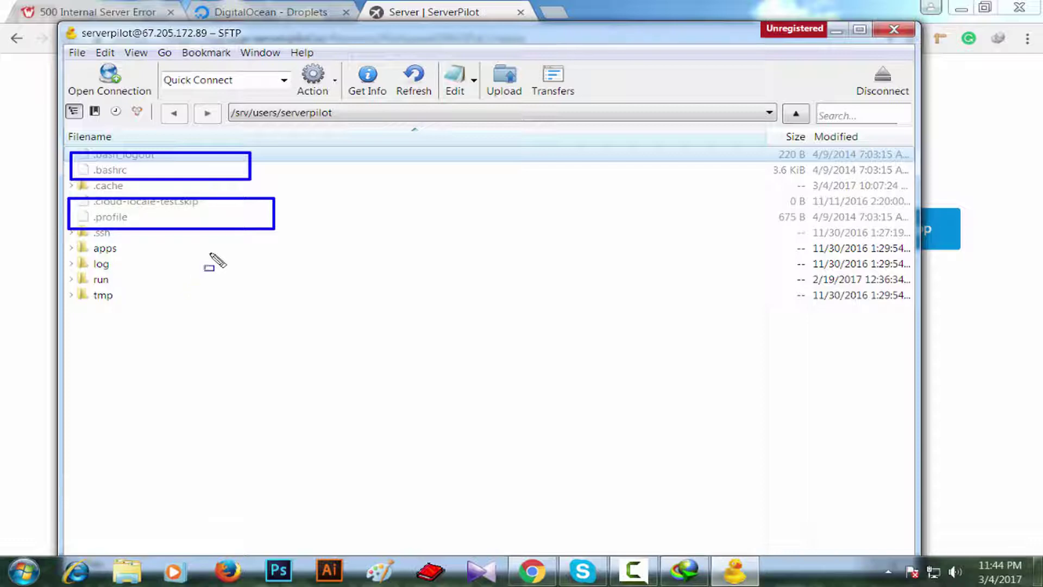
key("Escape")
left_click(278, 14)
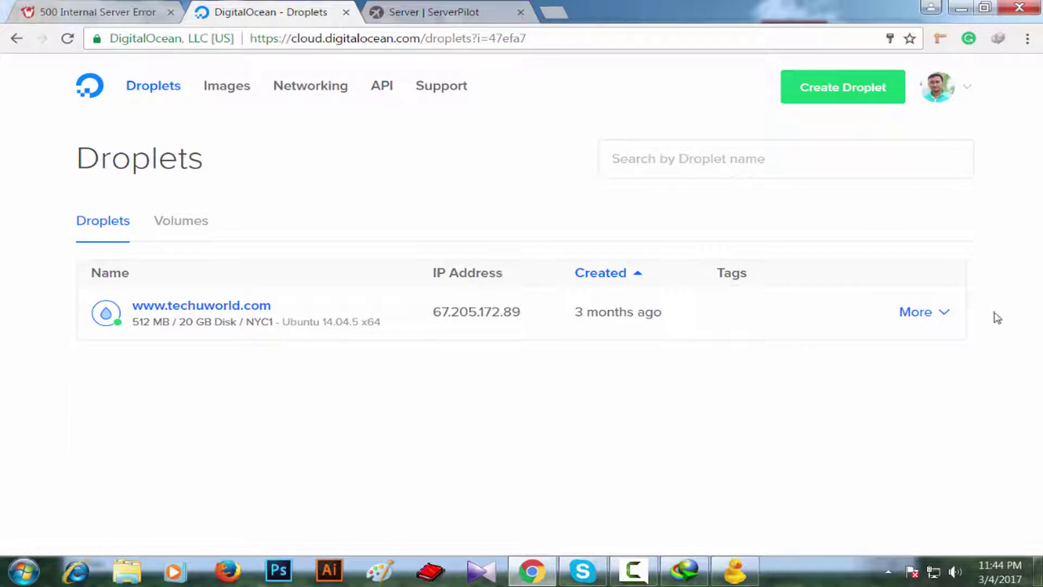
left_click(938, 314)
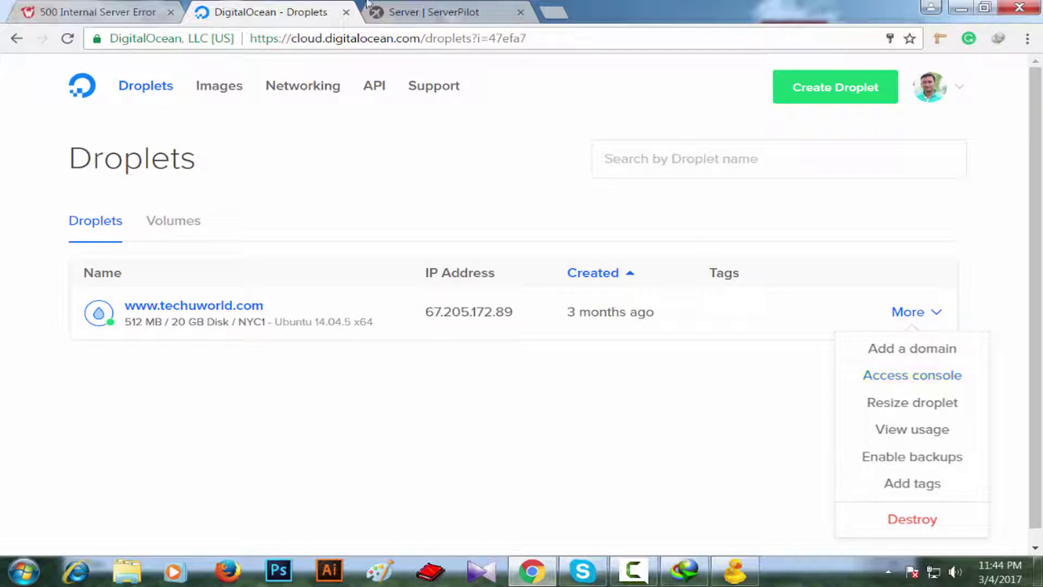
left_click(429, 12)
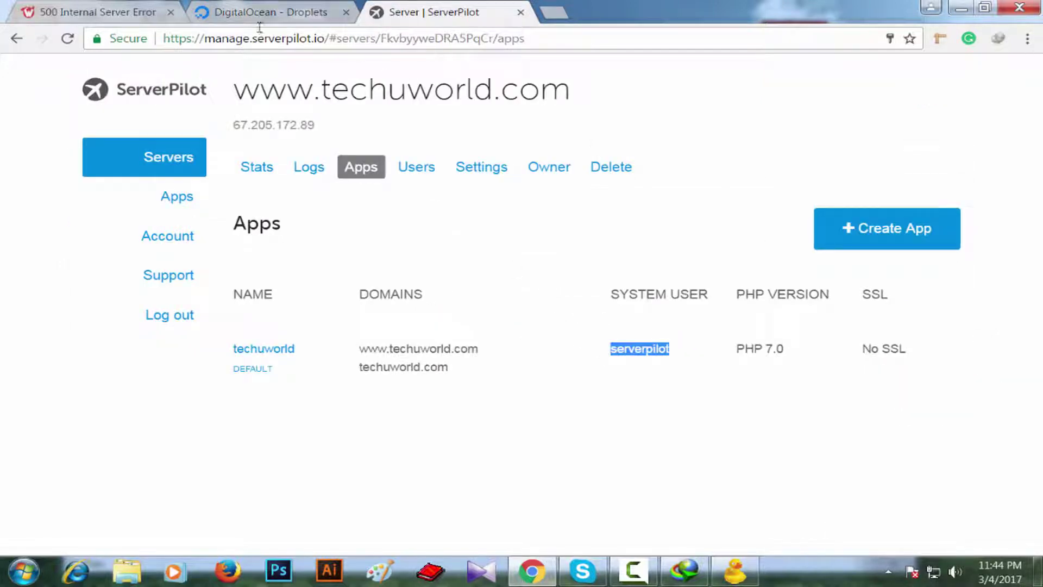
left_click(735, 570)
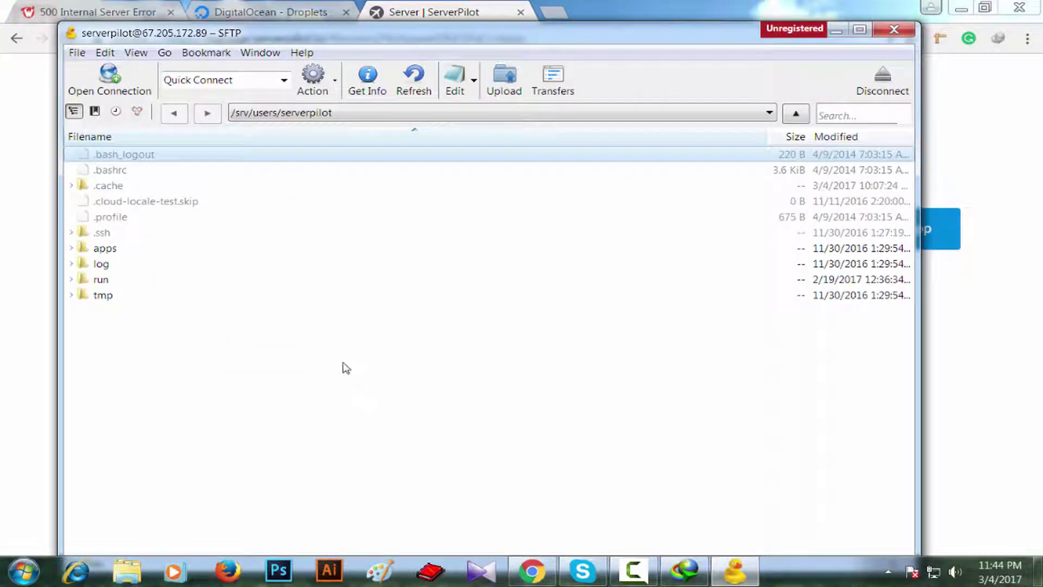
Browse into apps/techuworld/public and select the .htaccess file.
left_click(95, 252)
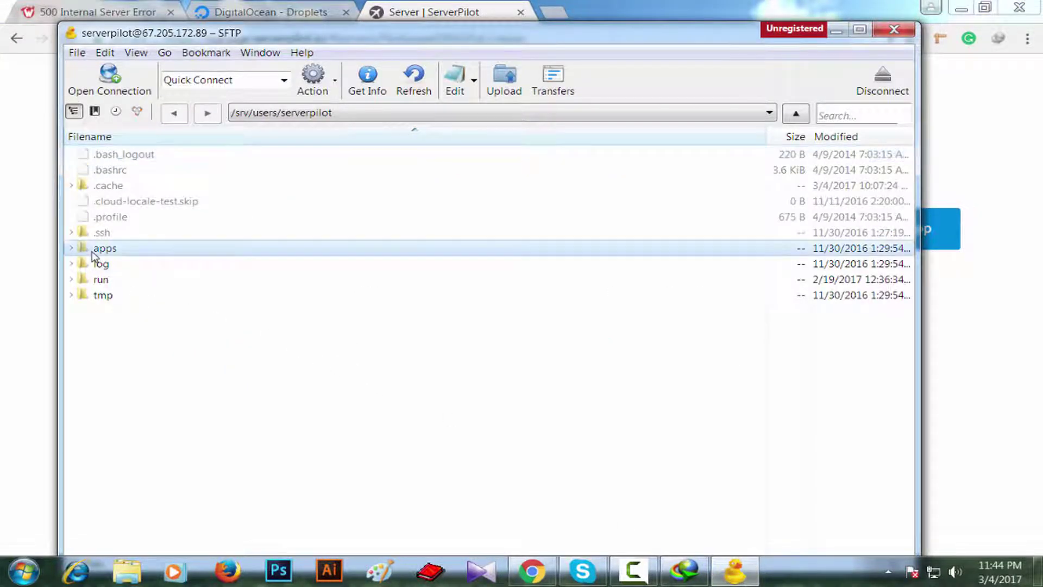
double_click(125, 255)
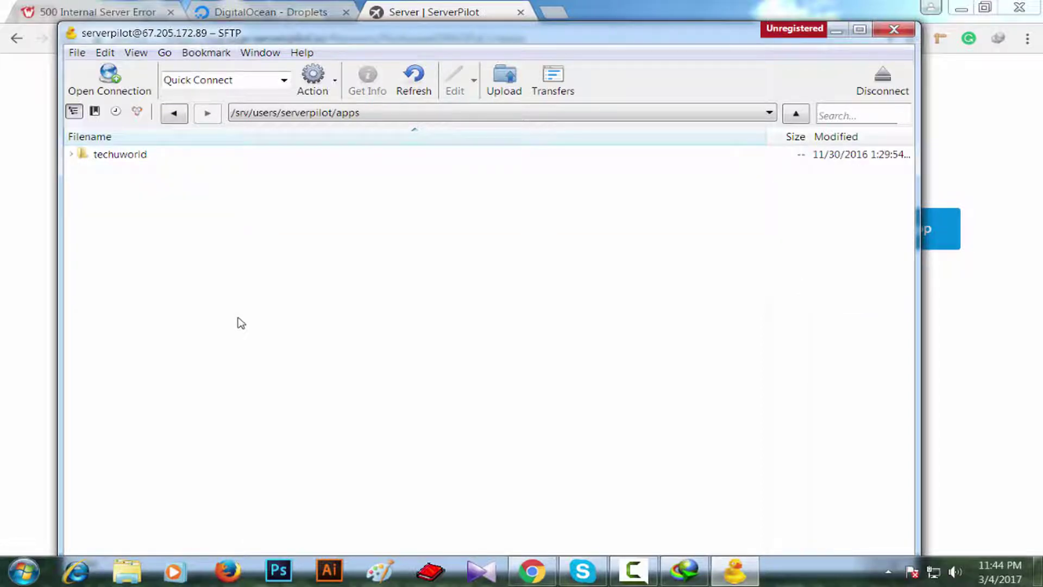
double_click(116, 157)
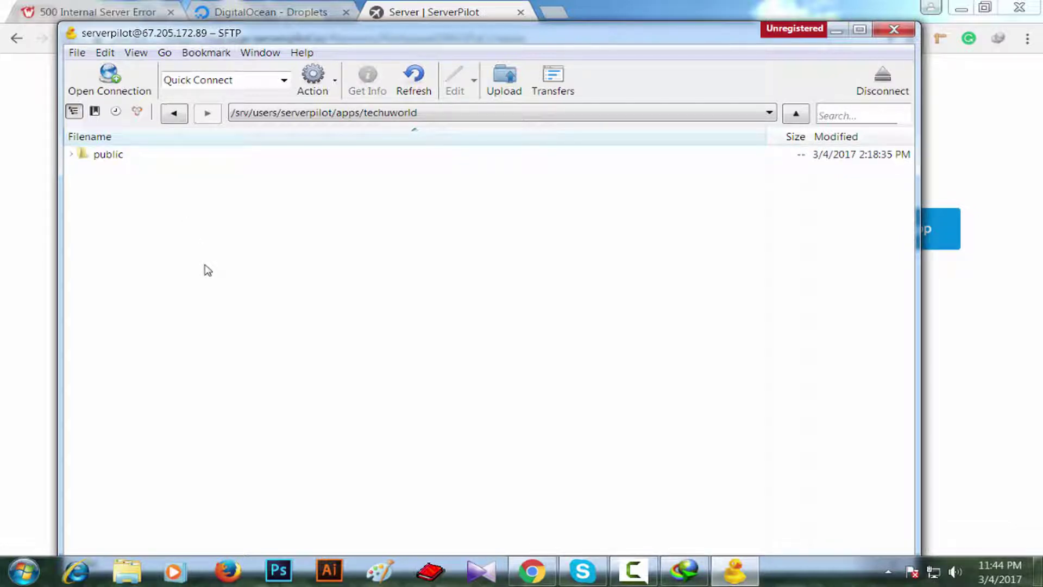
double_click(116, 159)
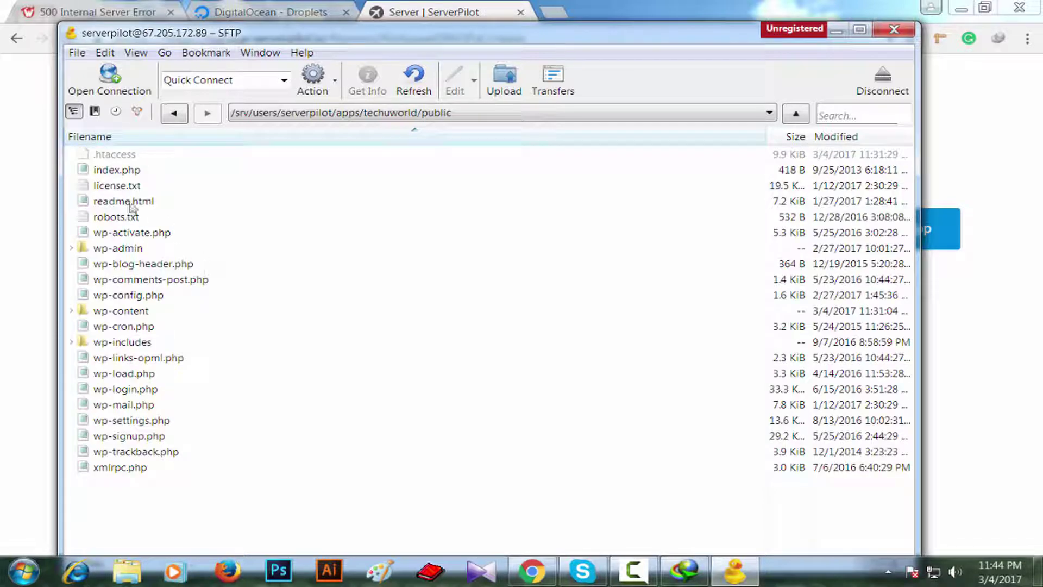
left_click(119, 156)
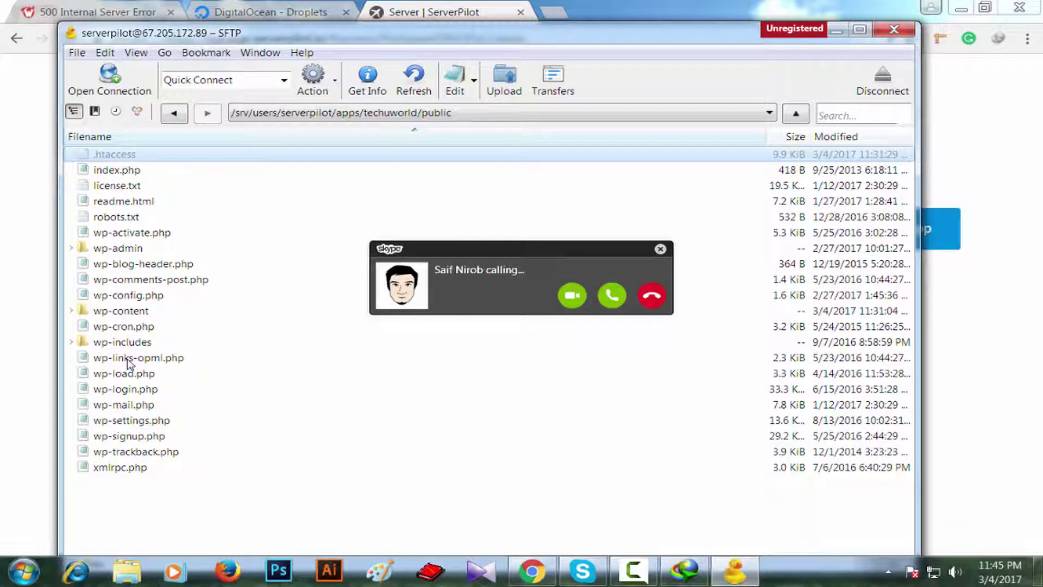
Decline the incoming call, then return to the public folder and reselect .htaccess.
left_click(655, 302)
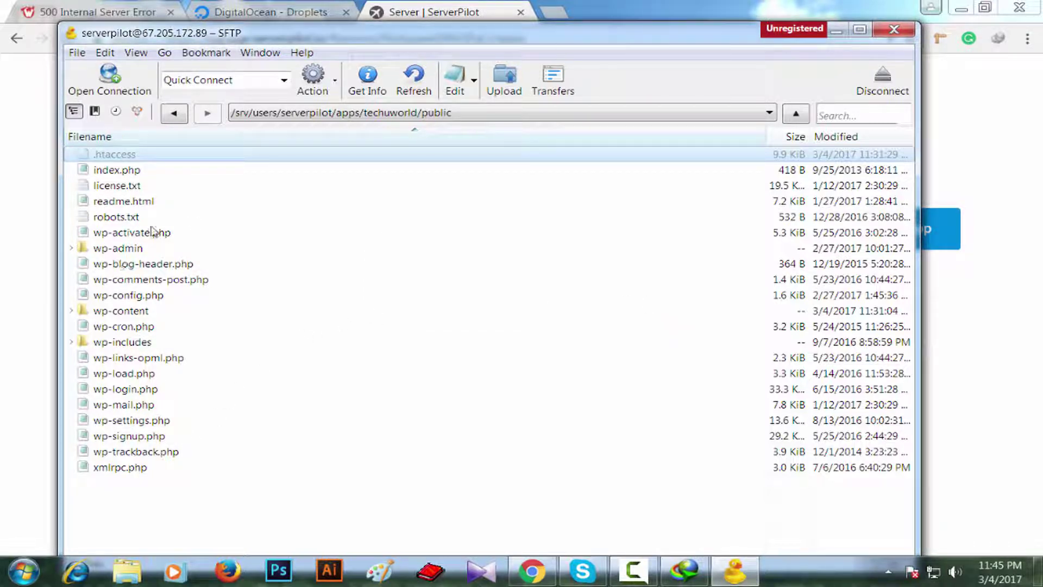
left_click(173, 114)
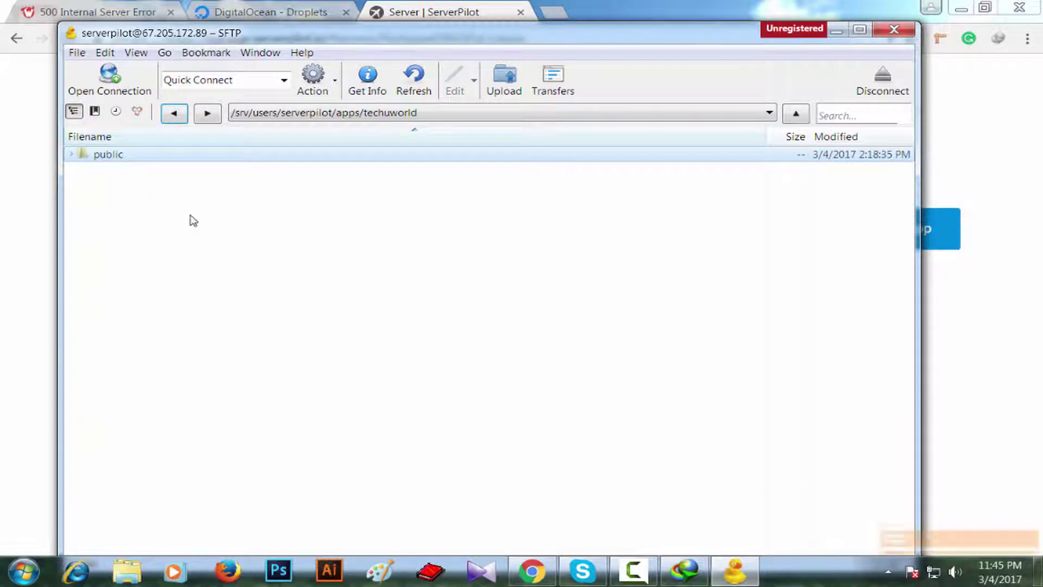
double_click(107, 157)
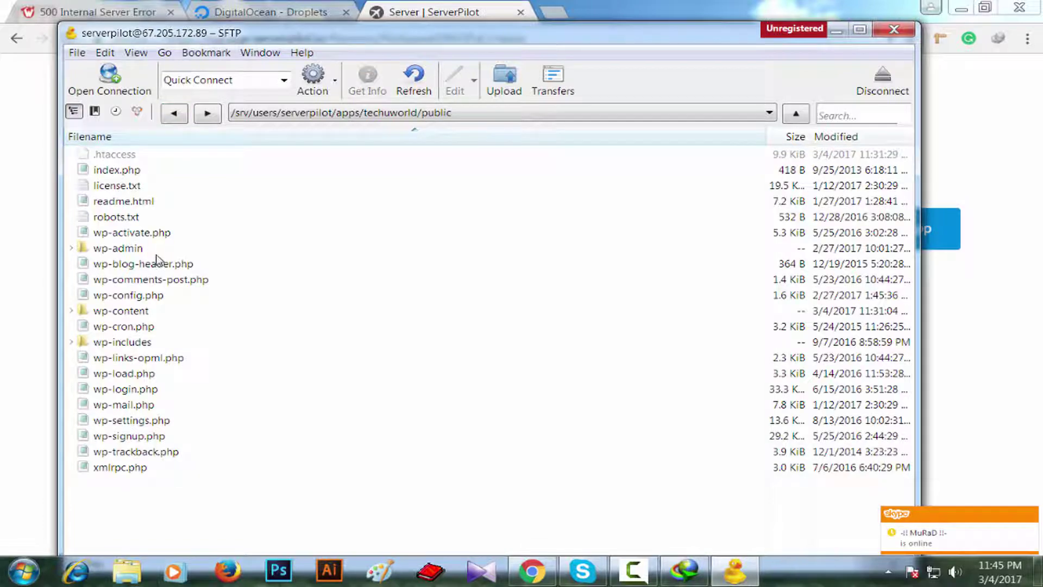
left_click(116, 156)
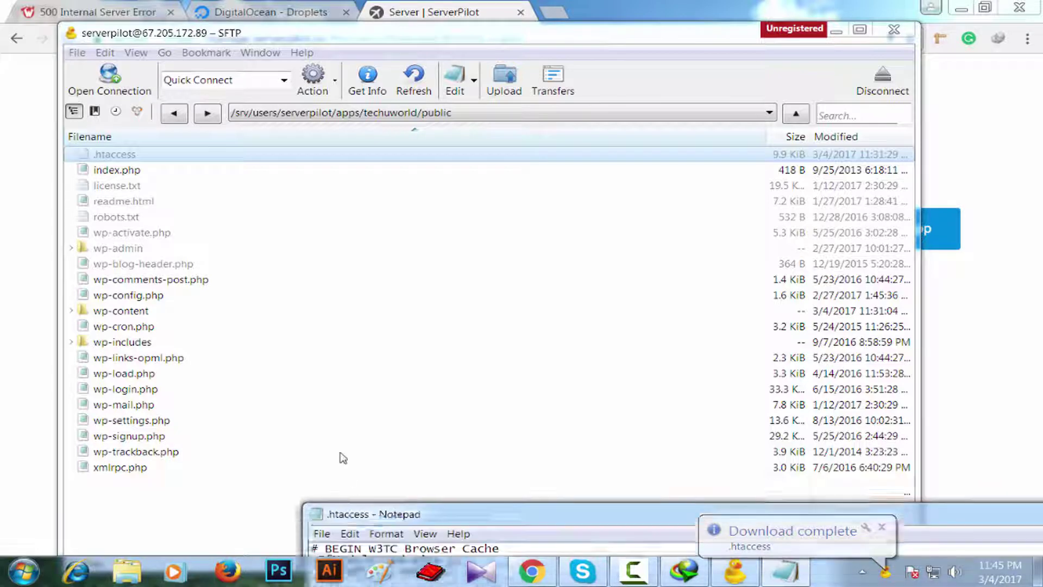
Delete the www-to-non-www rewrite block and its leftover blank lines from .htaccess.
left_click_drag(294, 291, 181, 233)
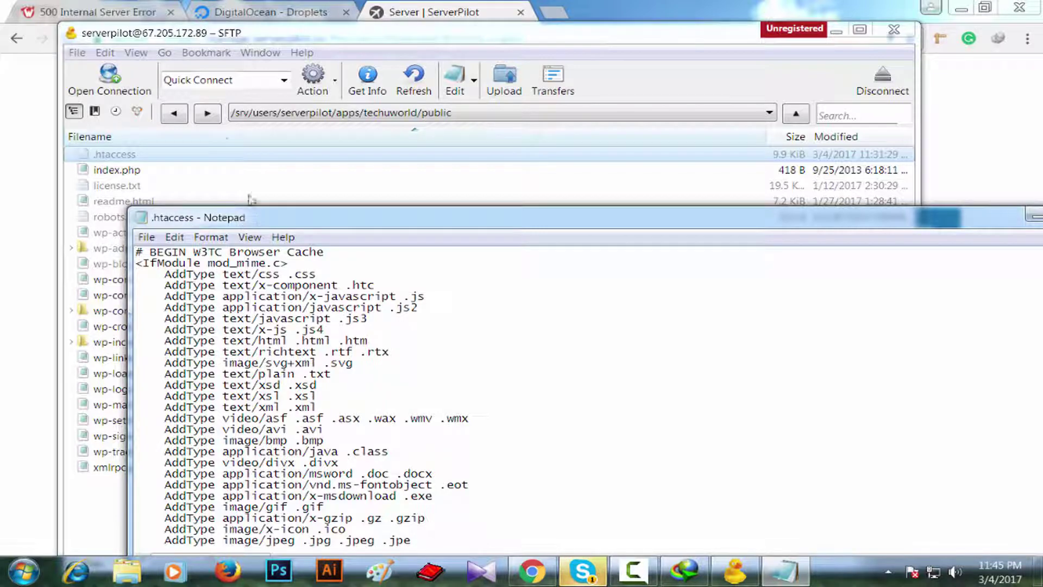
left_click_drag(250, 217, 188, 27)
scroll(387, 267, "down", 20)
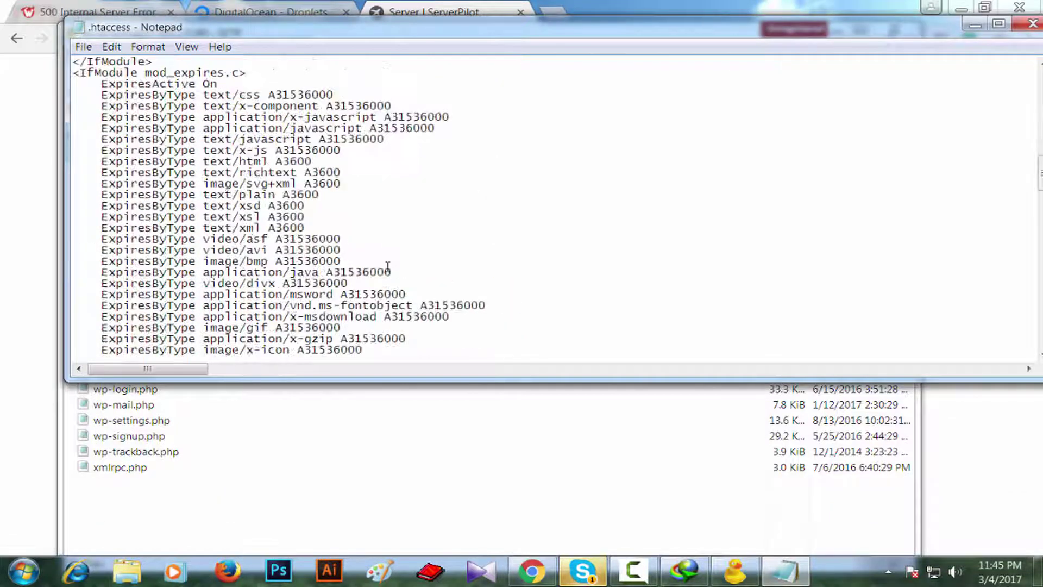
scroll(388, 267, "down", 20)
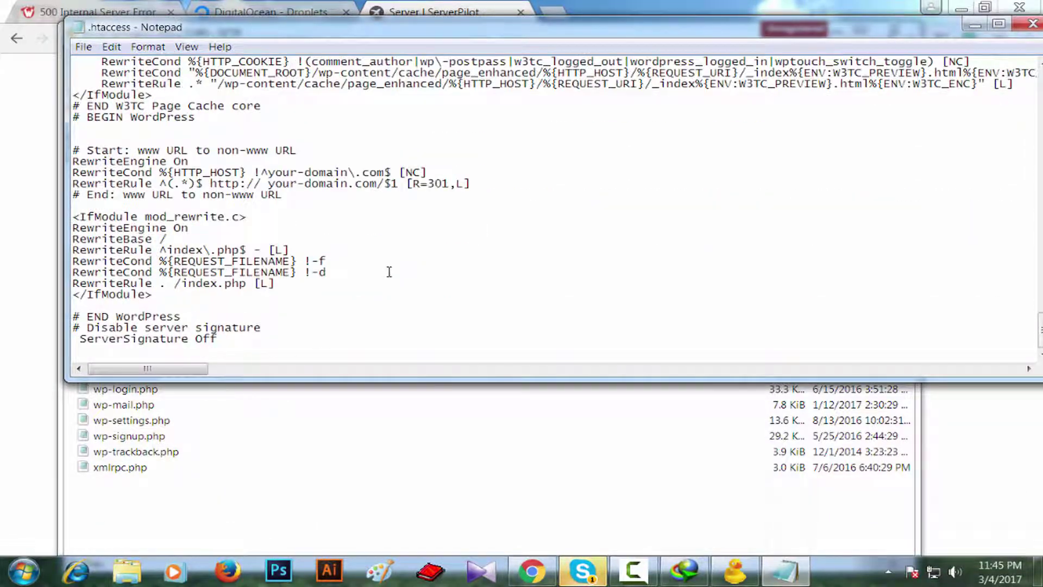
left_click_drag(304, 200, 72, 149)
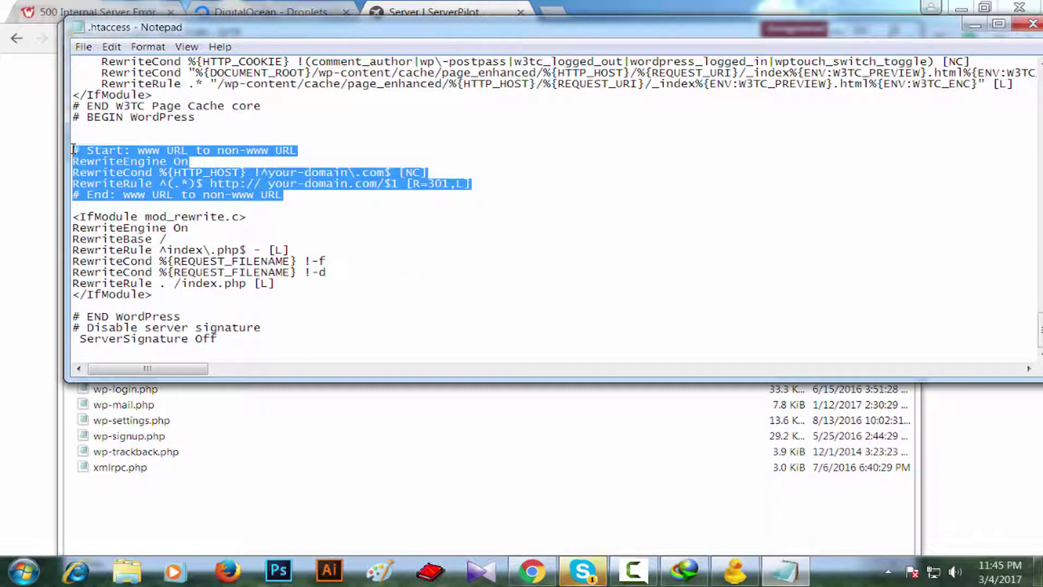
key("Delete")
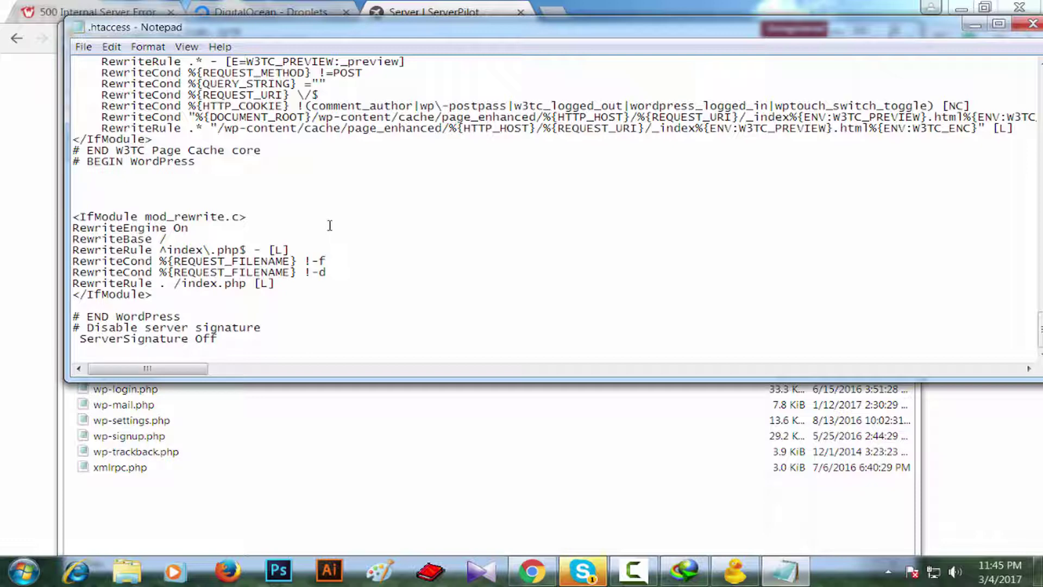
key("Delete")
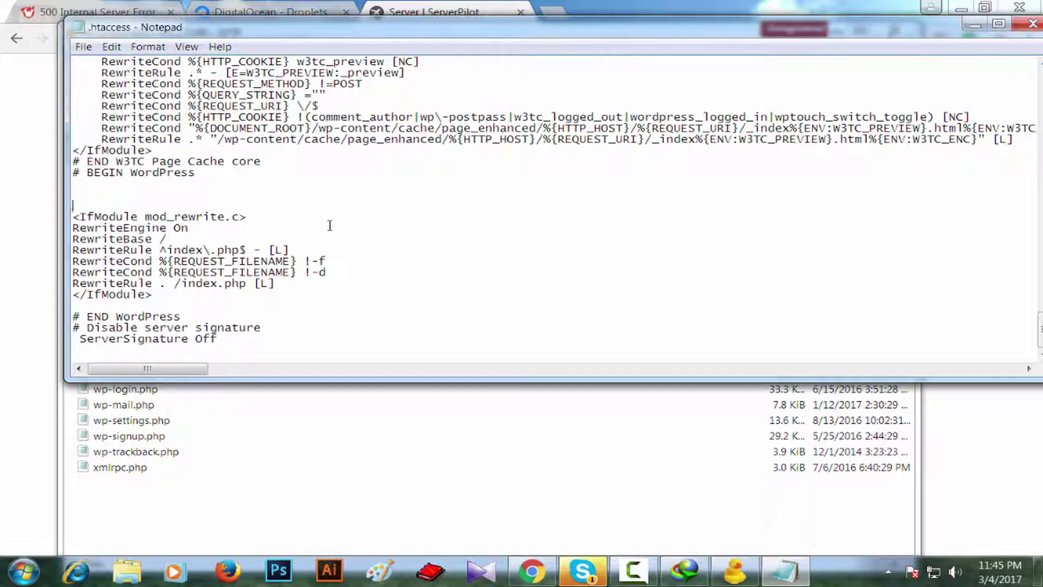
key("Delete")
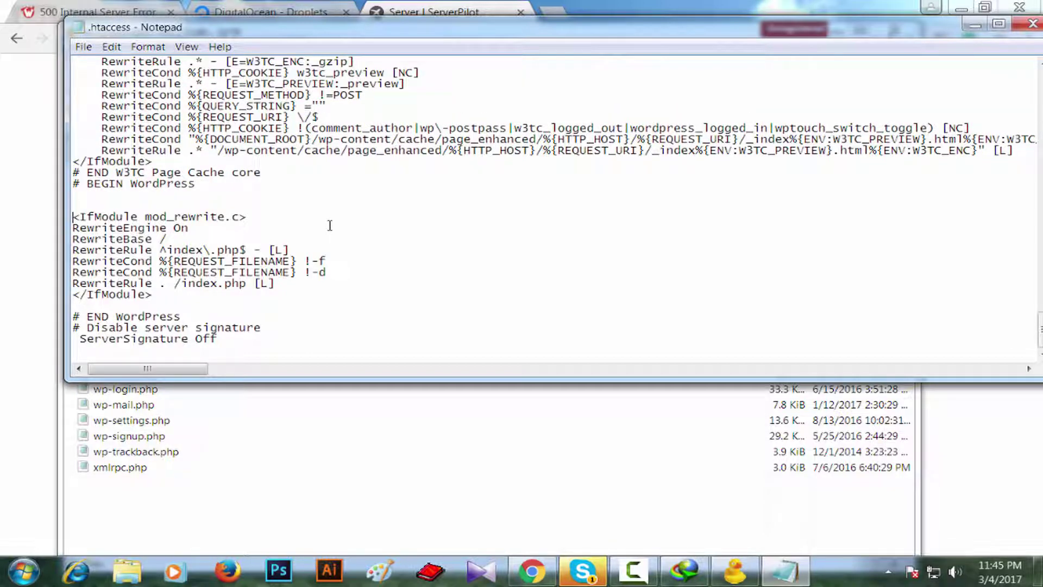
Save .htaccess so Cyberduck uploads it, then retry login and dismiss the failed-login prompt.
left_click(83, 47)
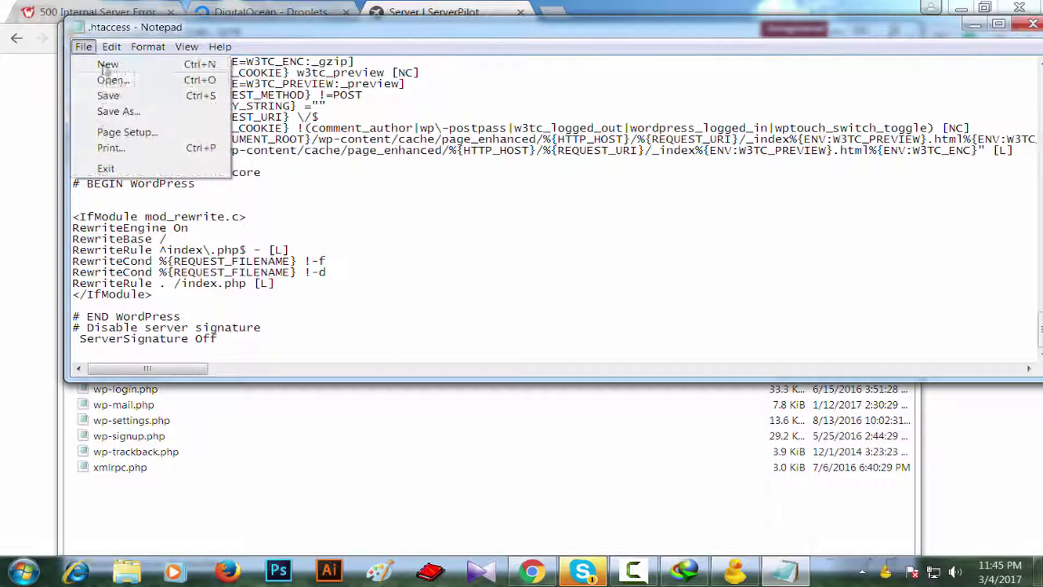
left_click(108, 96)
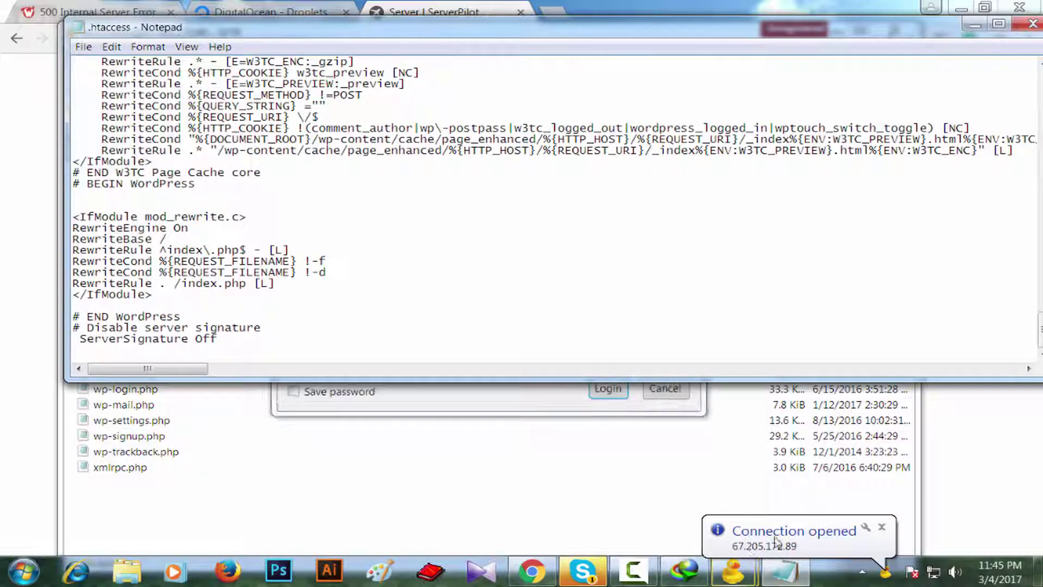
left_click(526, 422)
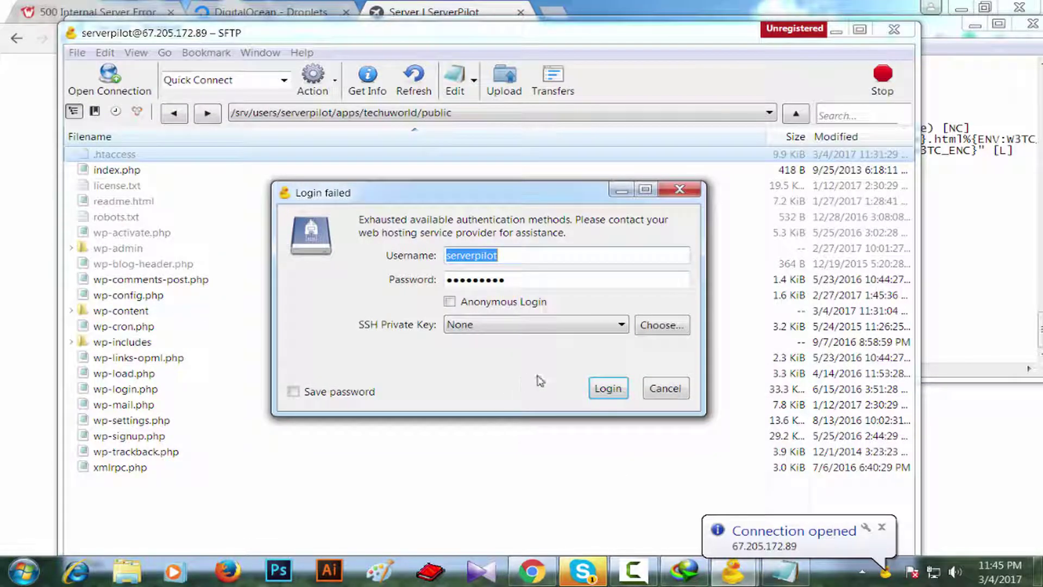
left_click(605, 391)
left_click(605, 389)
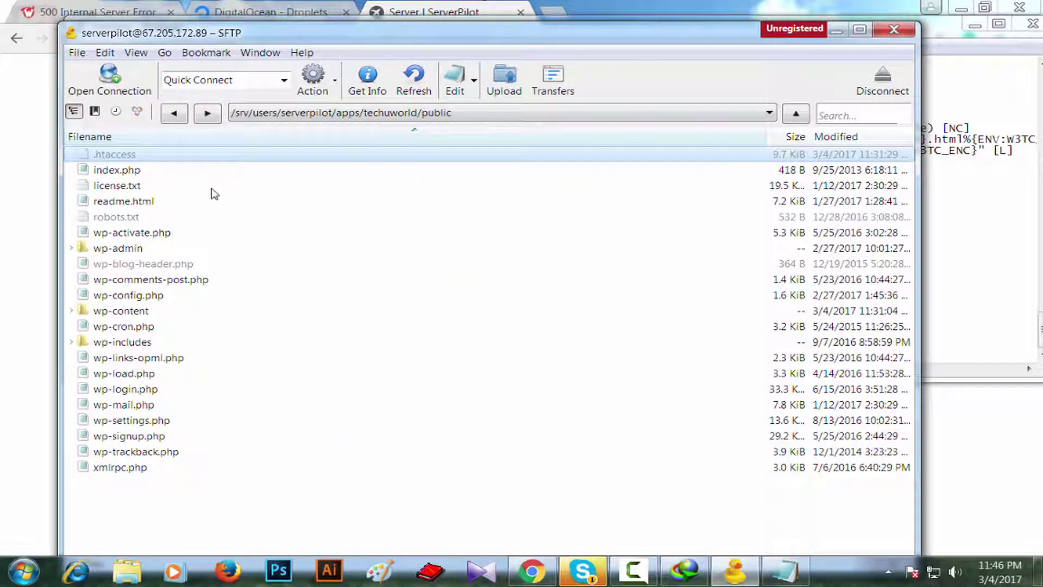
Reopen the server's .htaccess, verify the www redirect block is gone, and close Notepad.
left_click(174, 113)
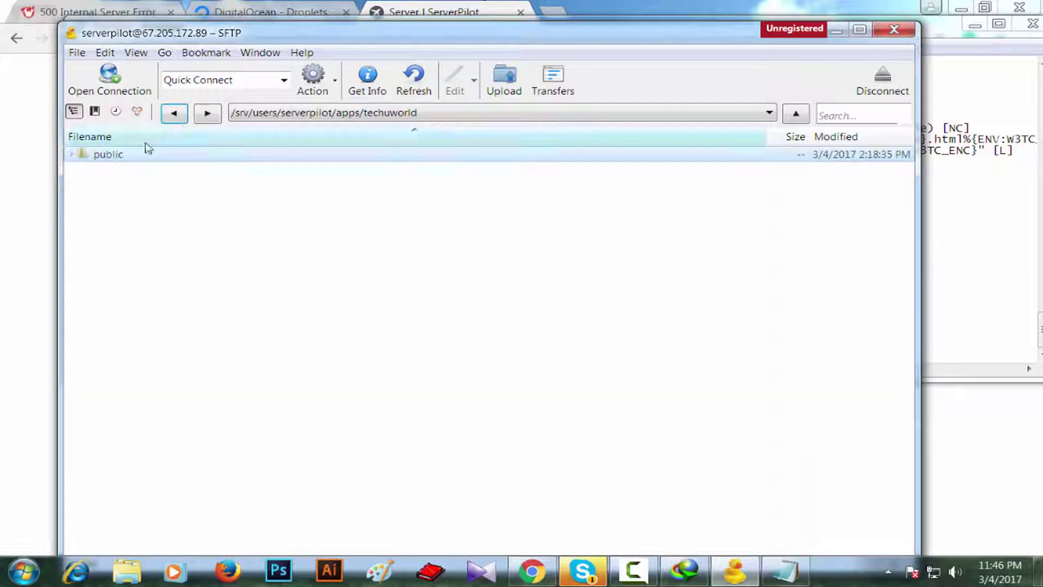
double_click(114, 156)
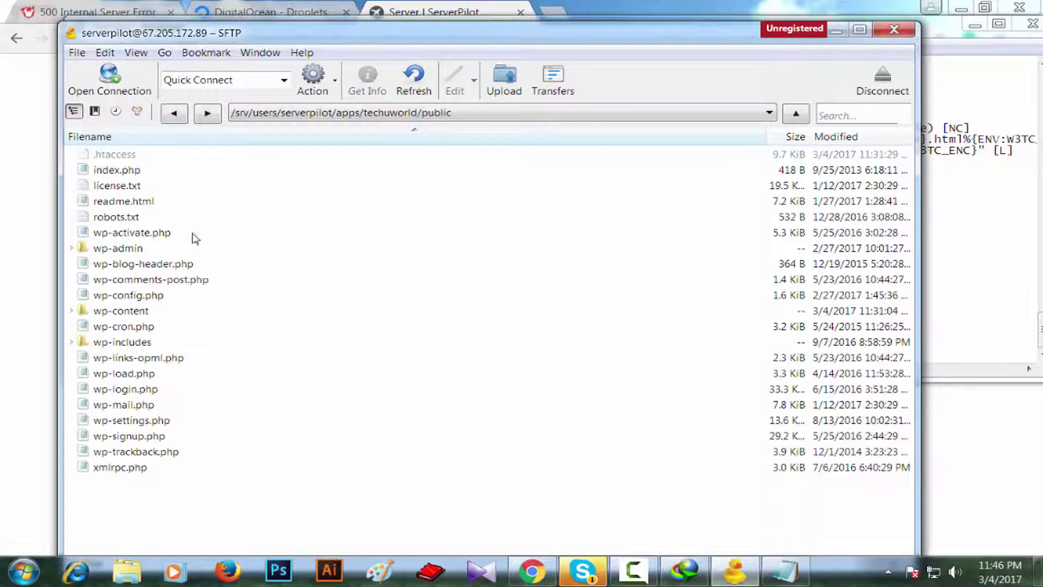
left_click(120, 158)
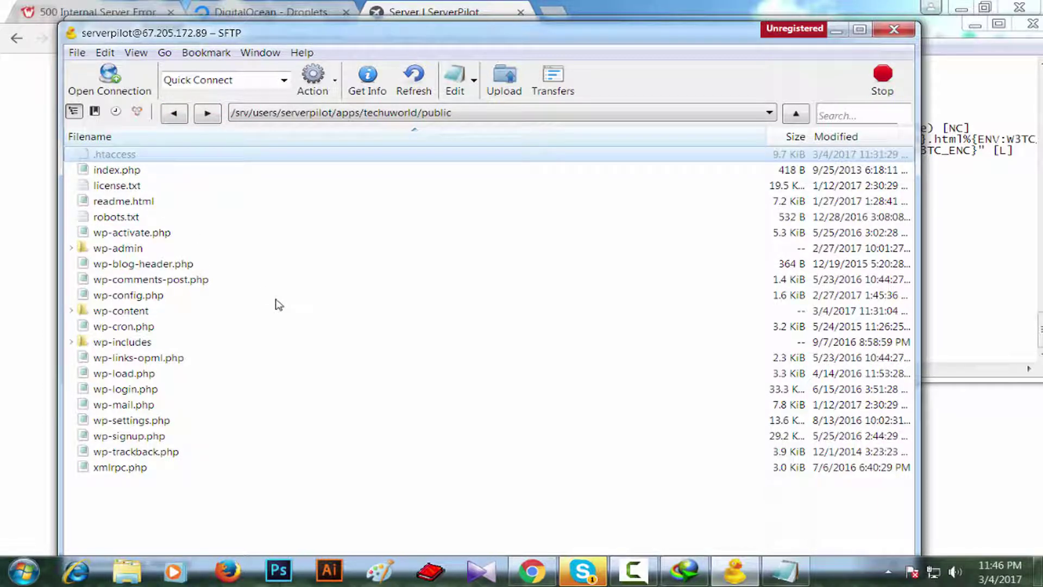
scroll(286, 301, "down", 10)
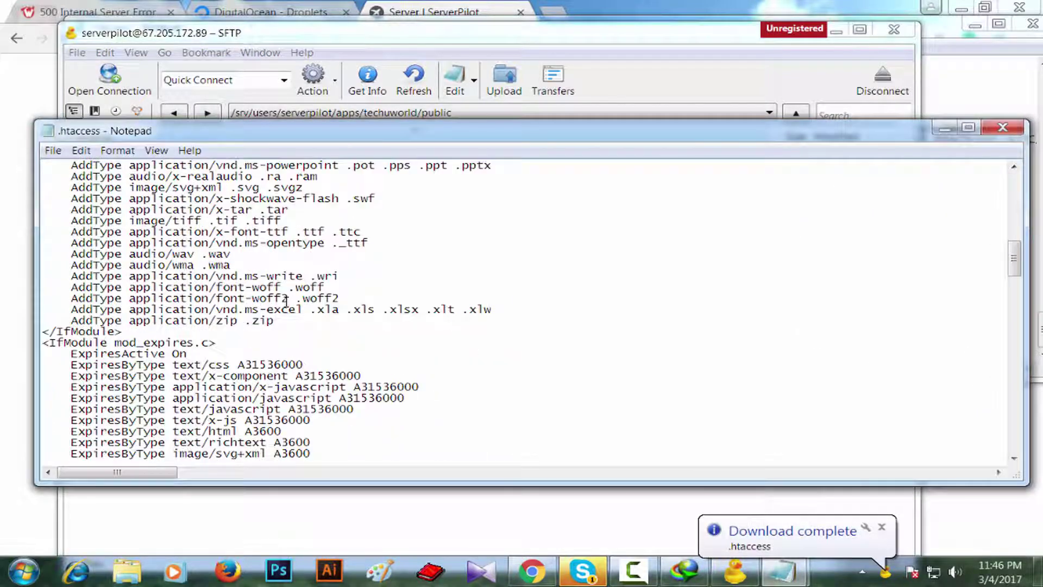
left_click_drag(1014, 259, 1013, 434)
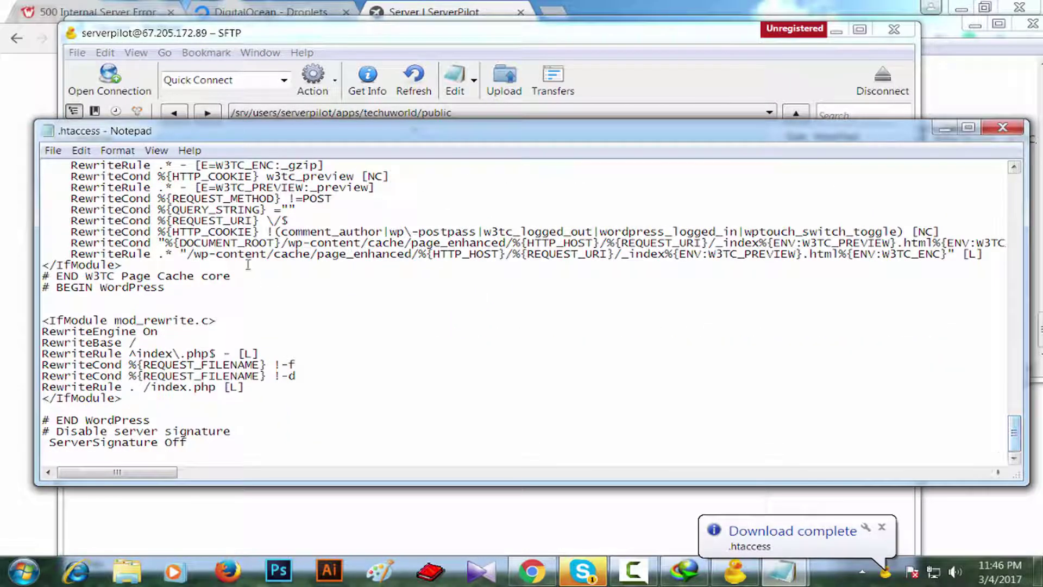
left_click(180, 298)
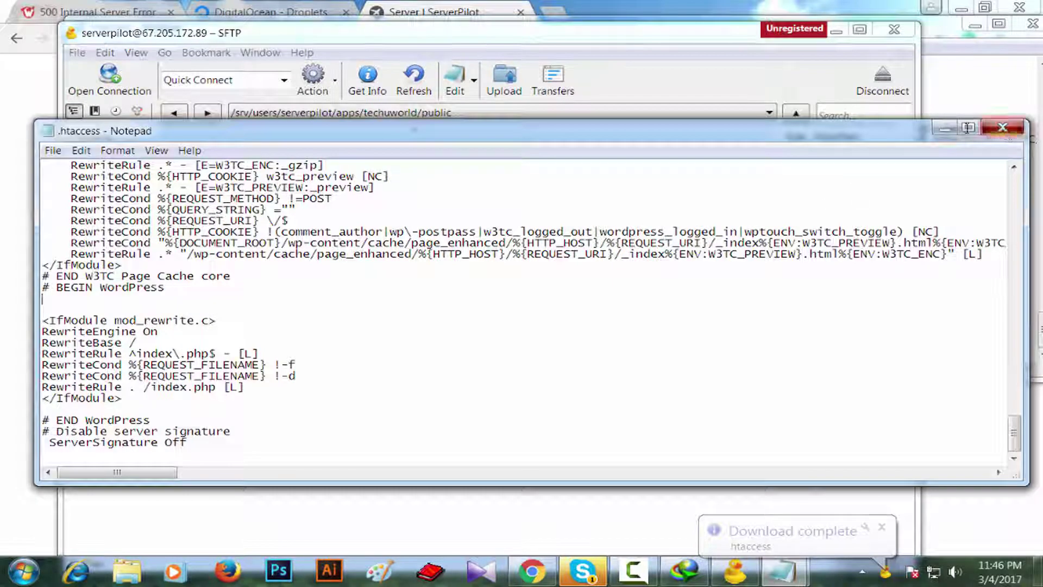
left_click(1002, 127)
left_click(559, 15)
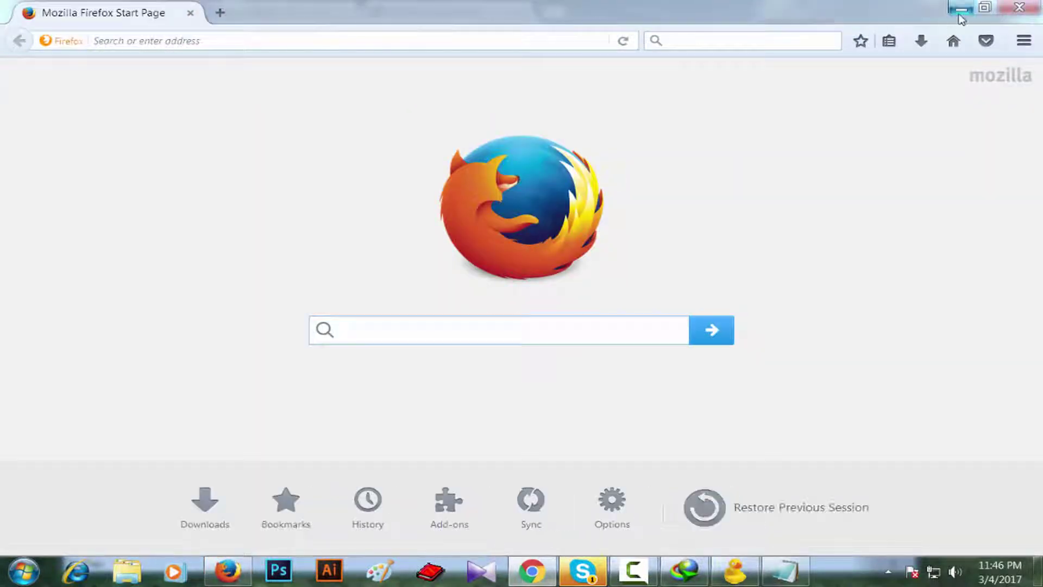
Load techuworld.com in a new Chrome tab.
left_click(961, 10)
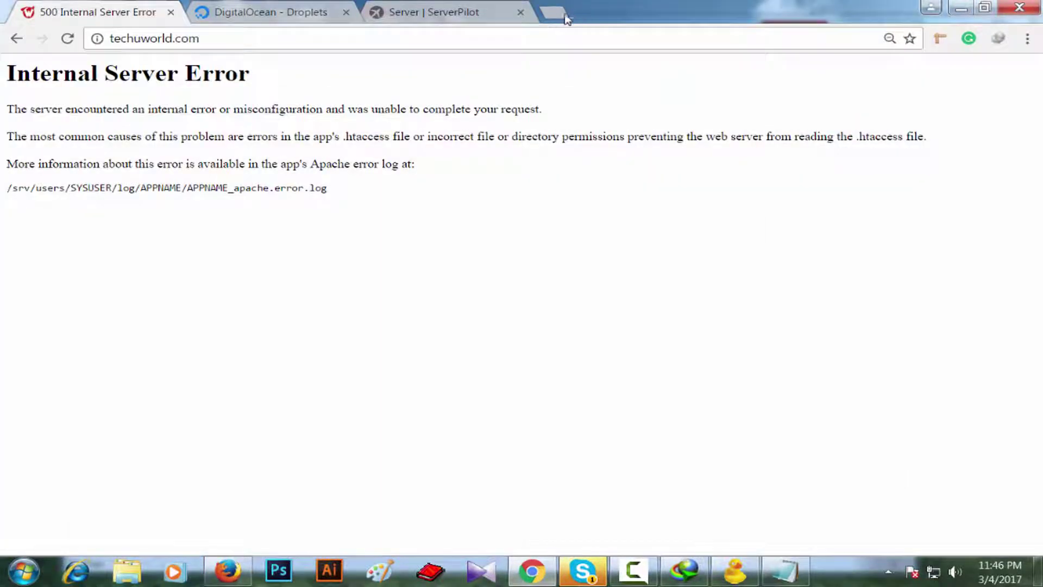
left_click(560, 13)
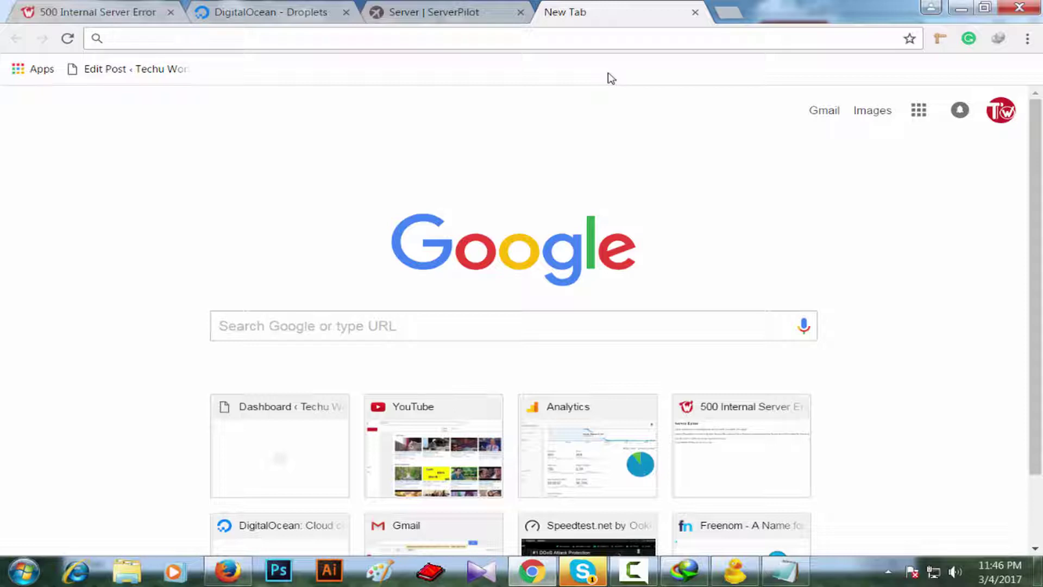
type("te")
key("Return")
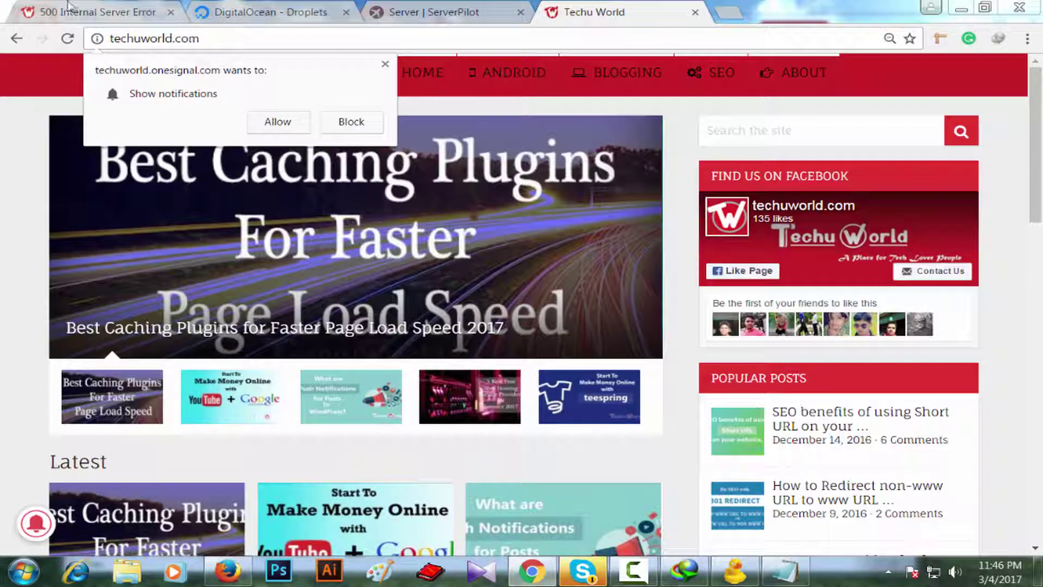
Compare against the 500 Internal Server Error tab, then return to Techu World and dismiss the notification prompt.
left_click(69, 7)
left_click(212, 38)
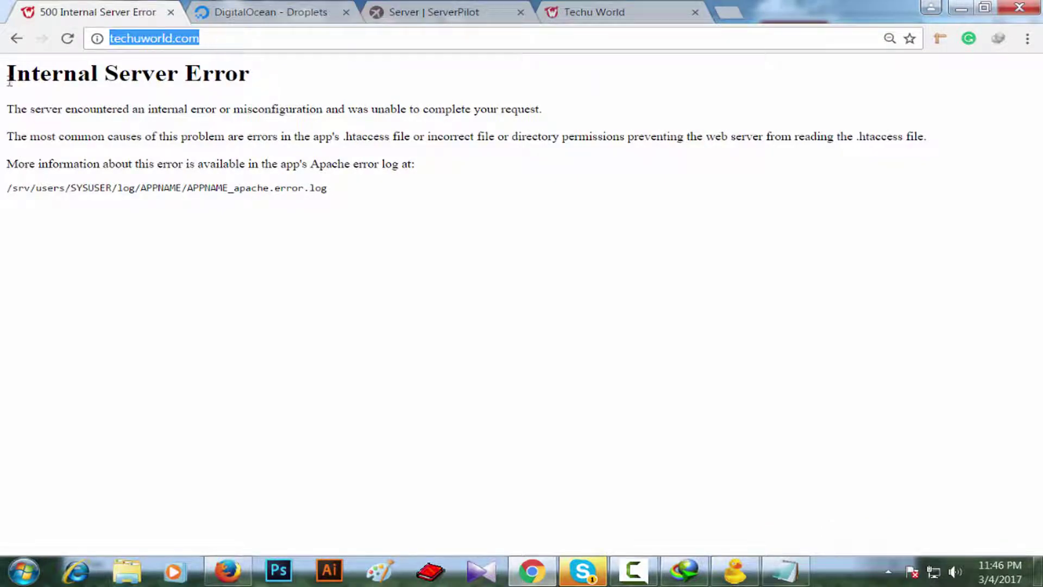
left_click_drag(8, 75, 255, 107)
left_click(426, 158)
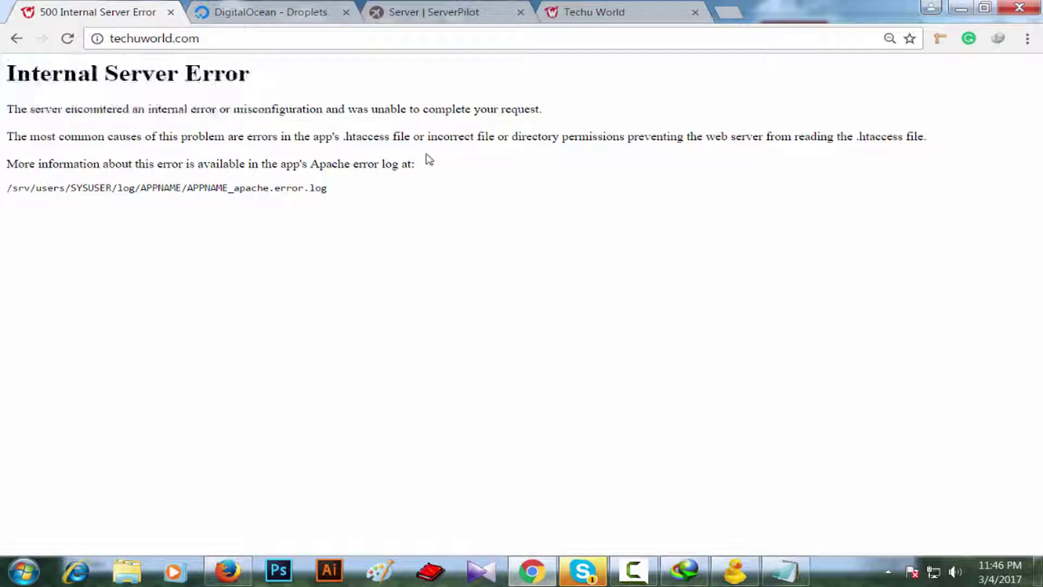
left_click_drag(374, 193, 247, 163)
key("ctrl+a")
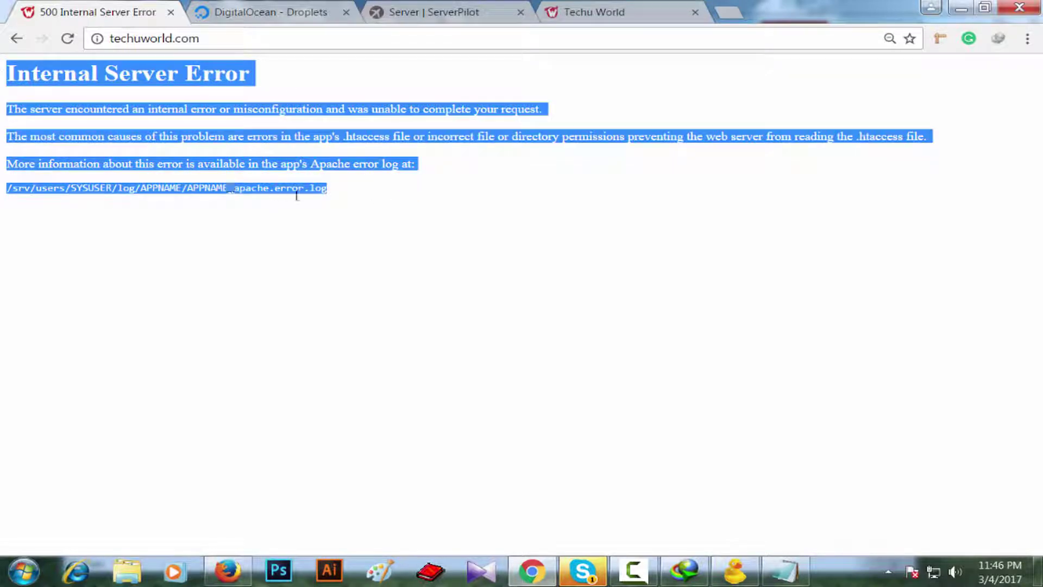
left_click(334, 194)
left_click_drag(329, 189, 2, 73)
left_click(333, 194)
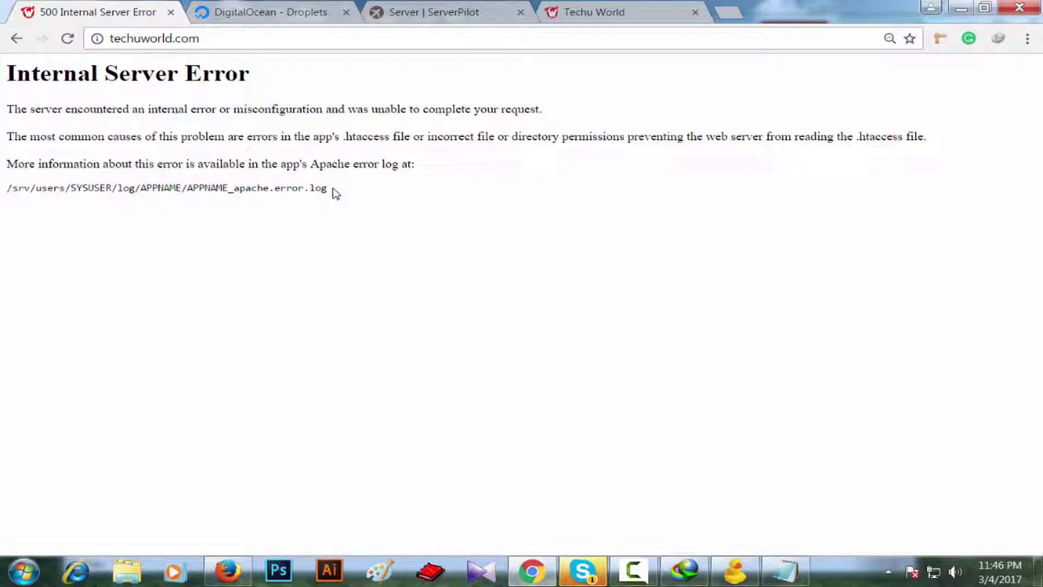
left_click(570, 21)
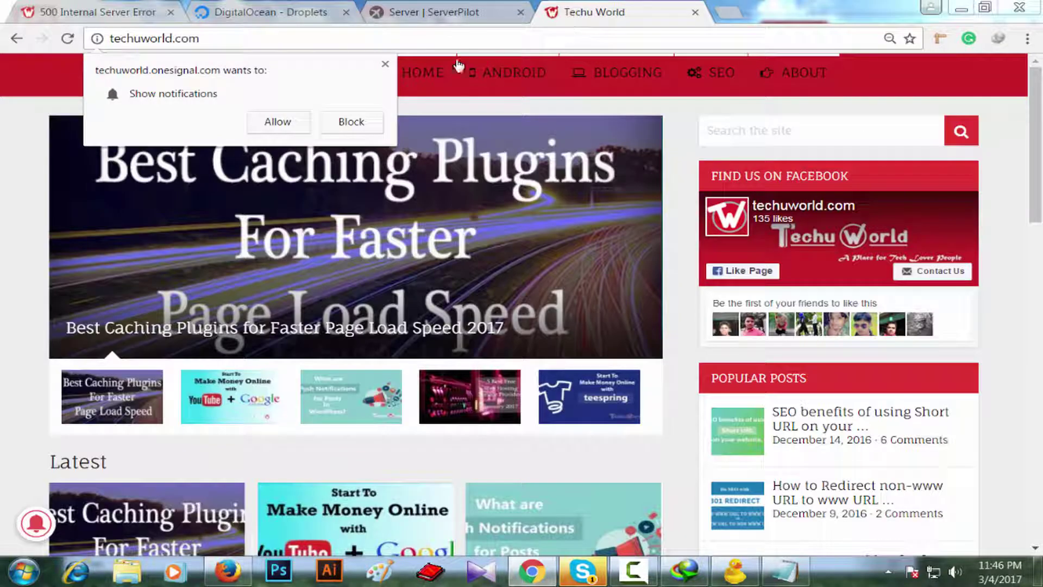
left_click(386, 64)
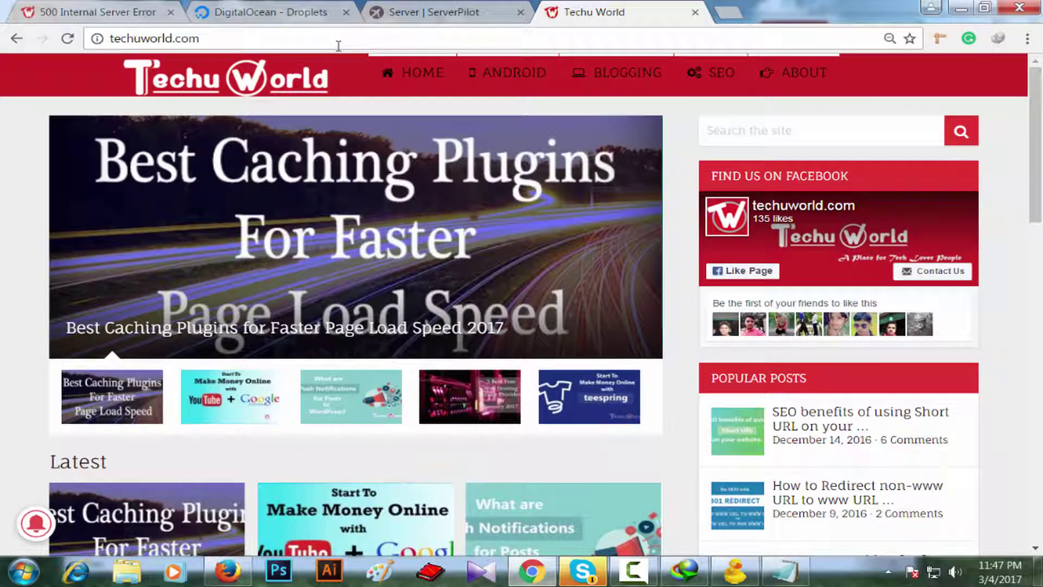
left_click(734, 571)
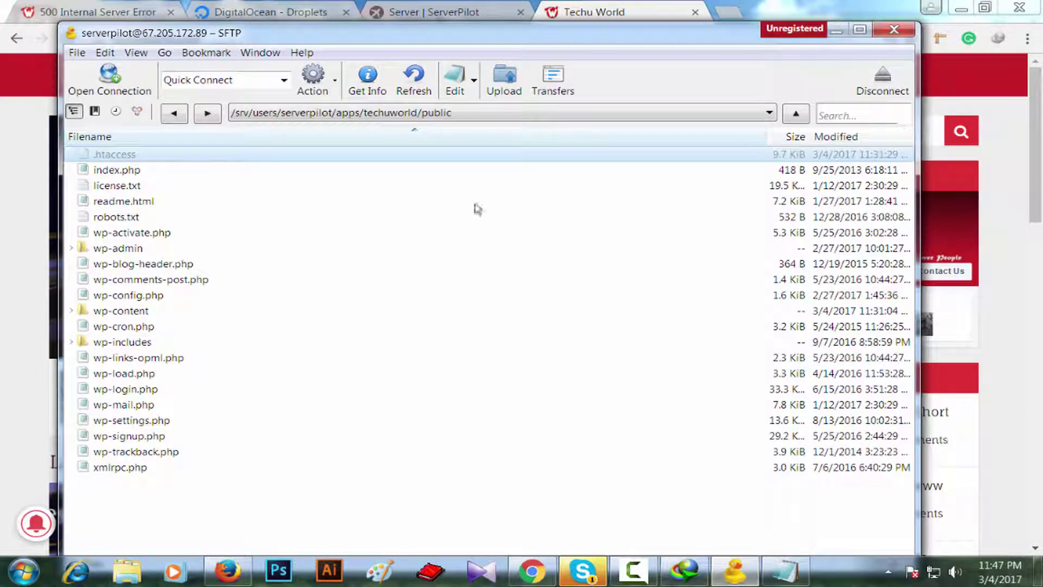
left_click(836, 29)
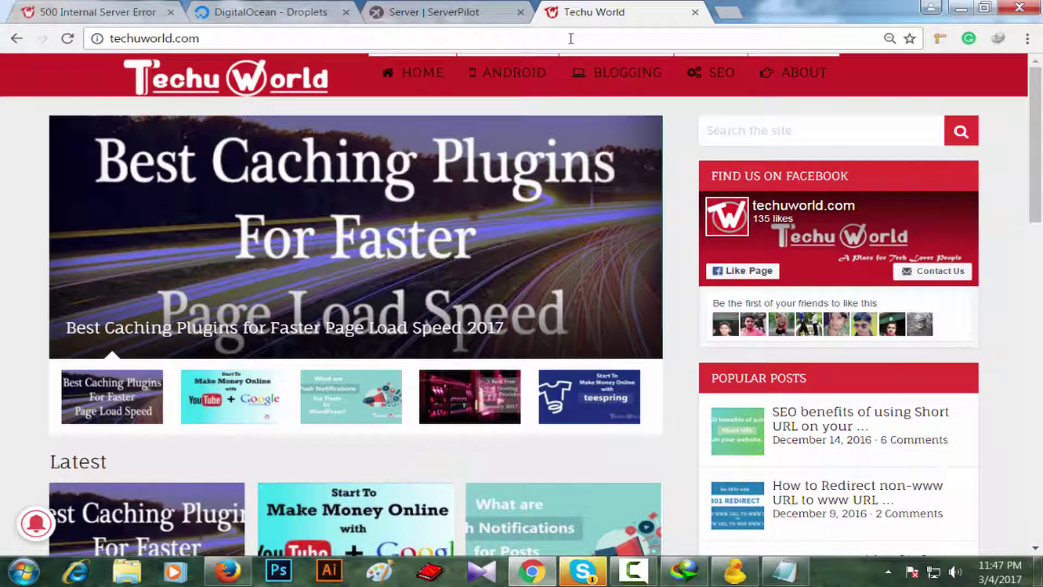
key("F5")
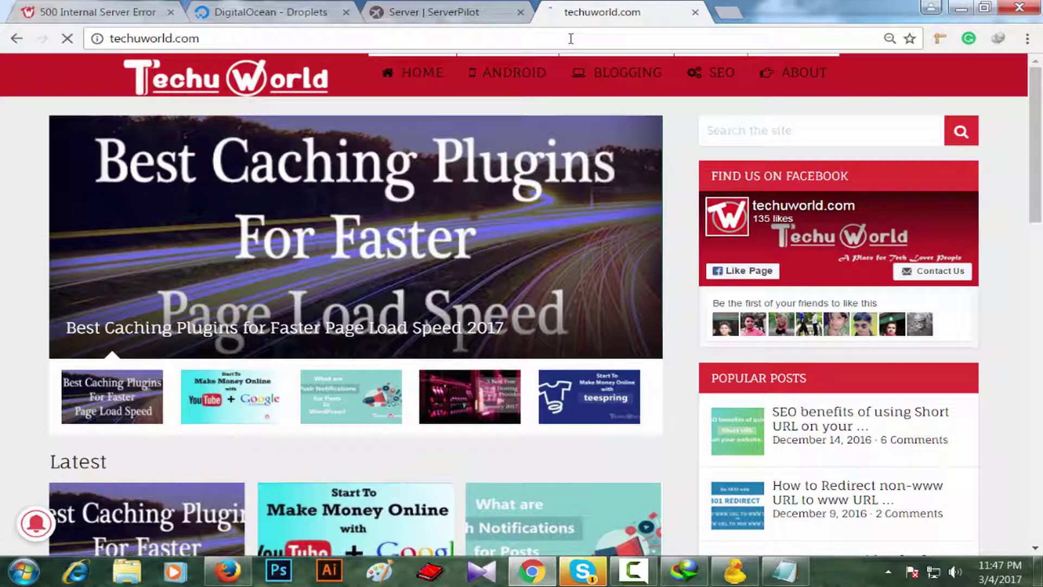